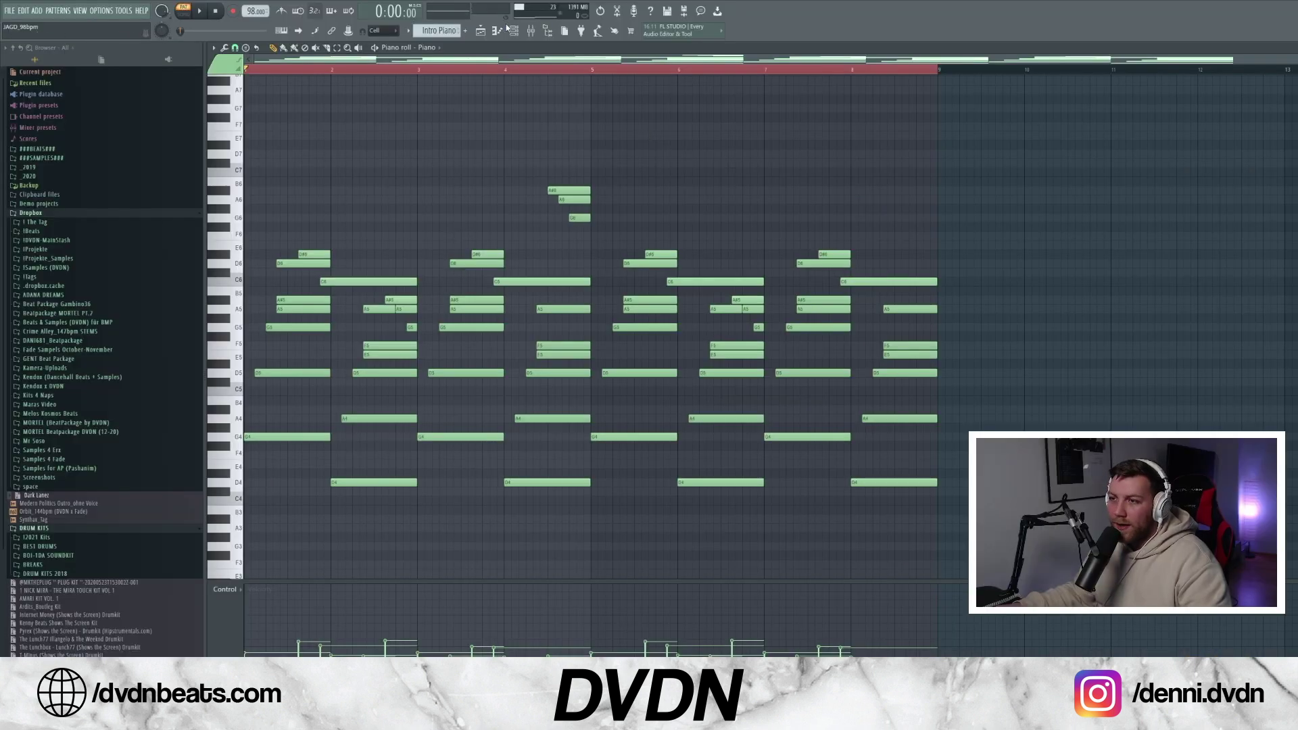
# Open the Piano channel's notes in the Piano Hook pattern, play them back, and return to the playlist.
pyautogui.click(514, 31)
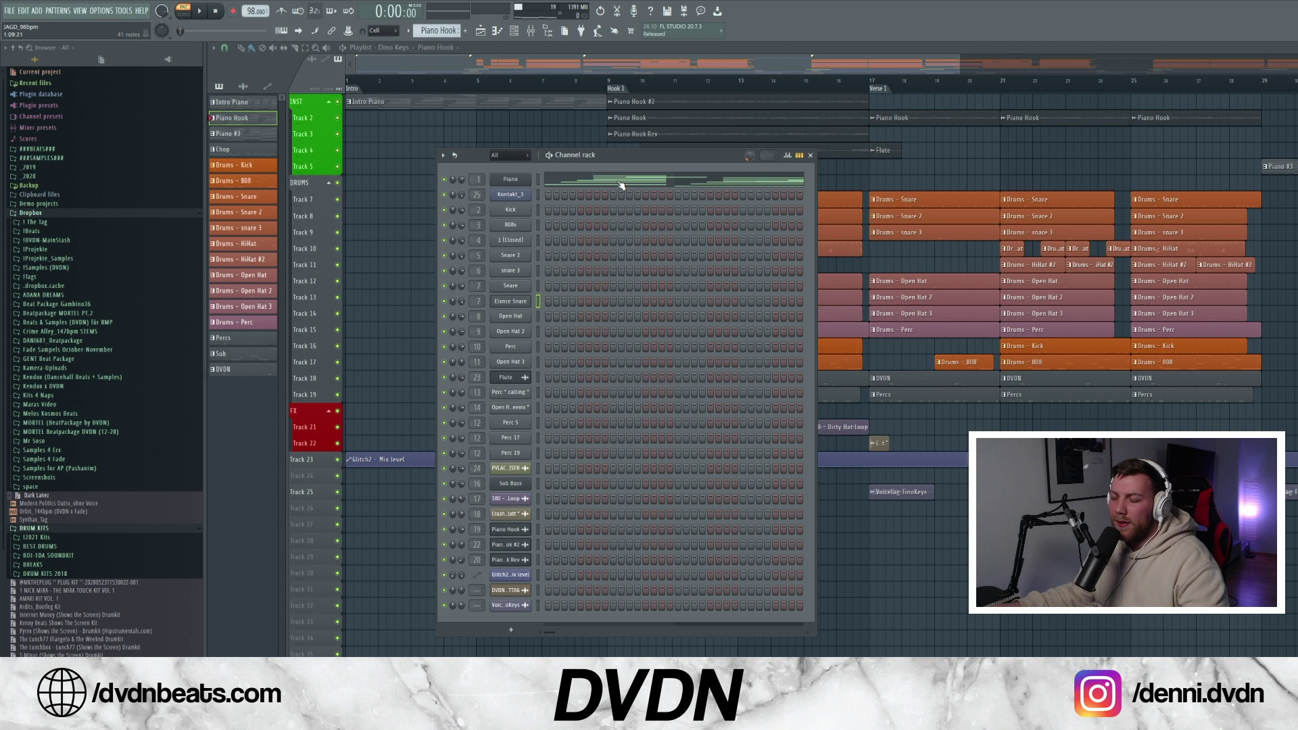
pyautogui.click(620, 183)
pyautogui.press('space')
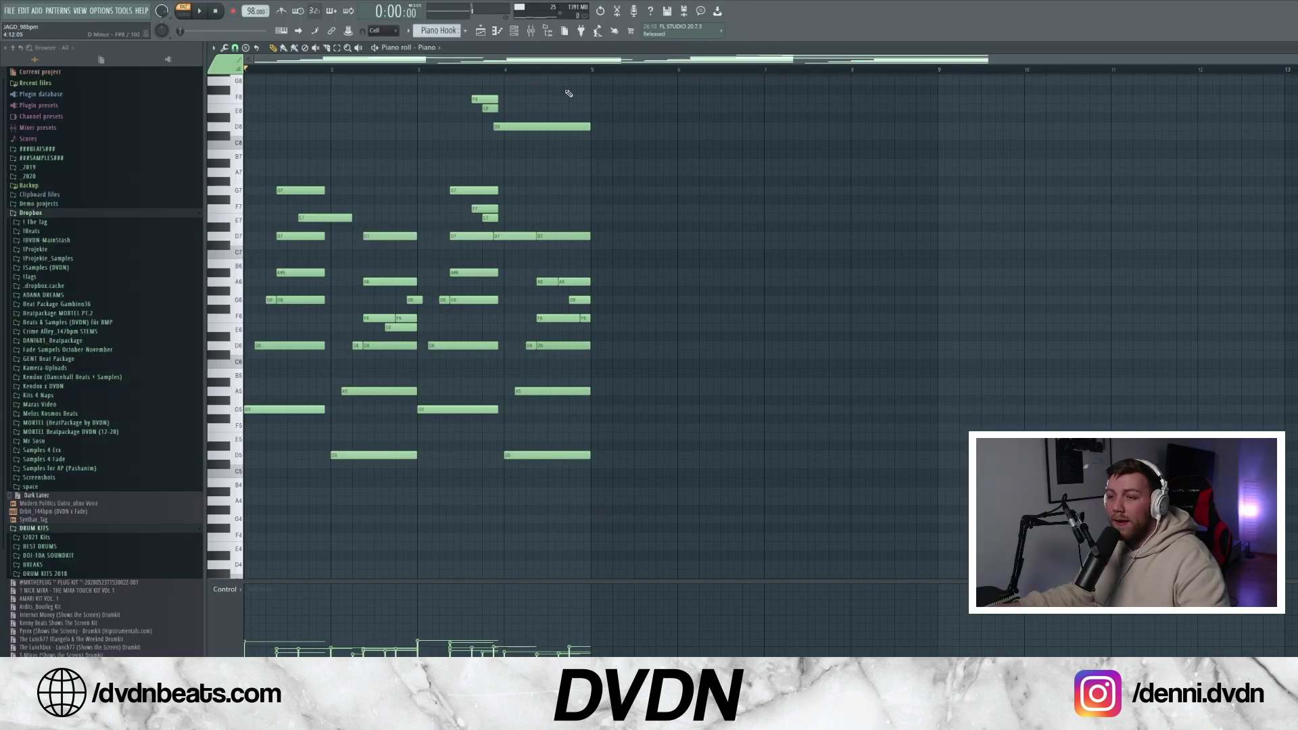
pyautogui.click(514, 31)
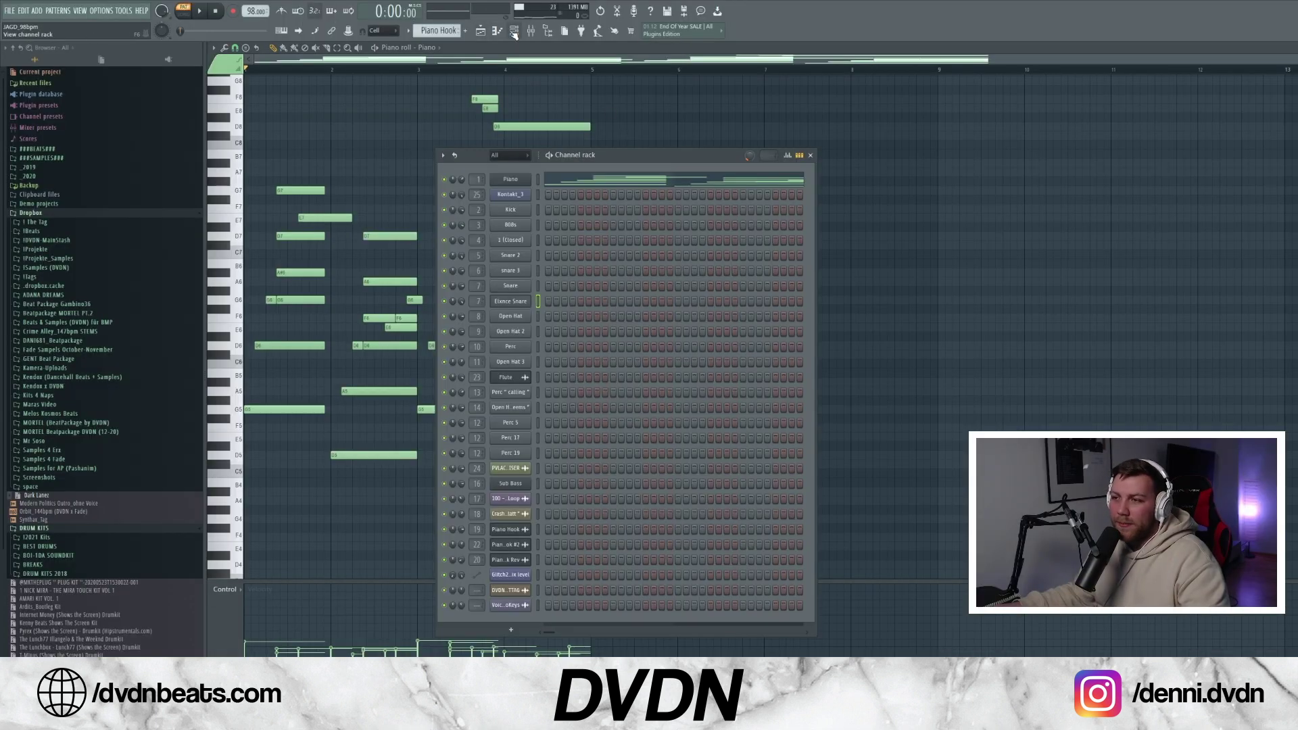
pyautogui.click(480, 30)
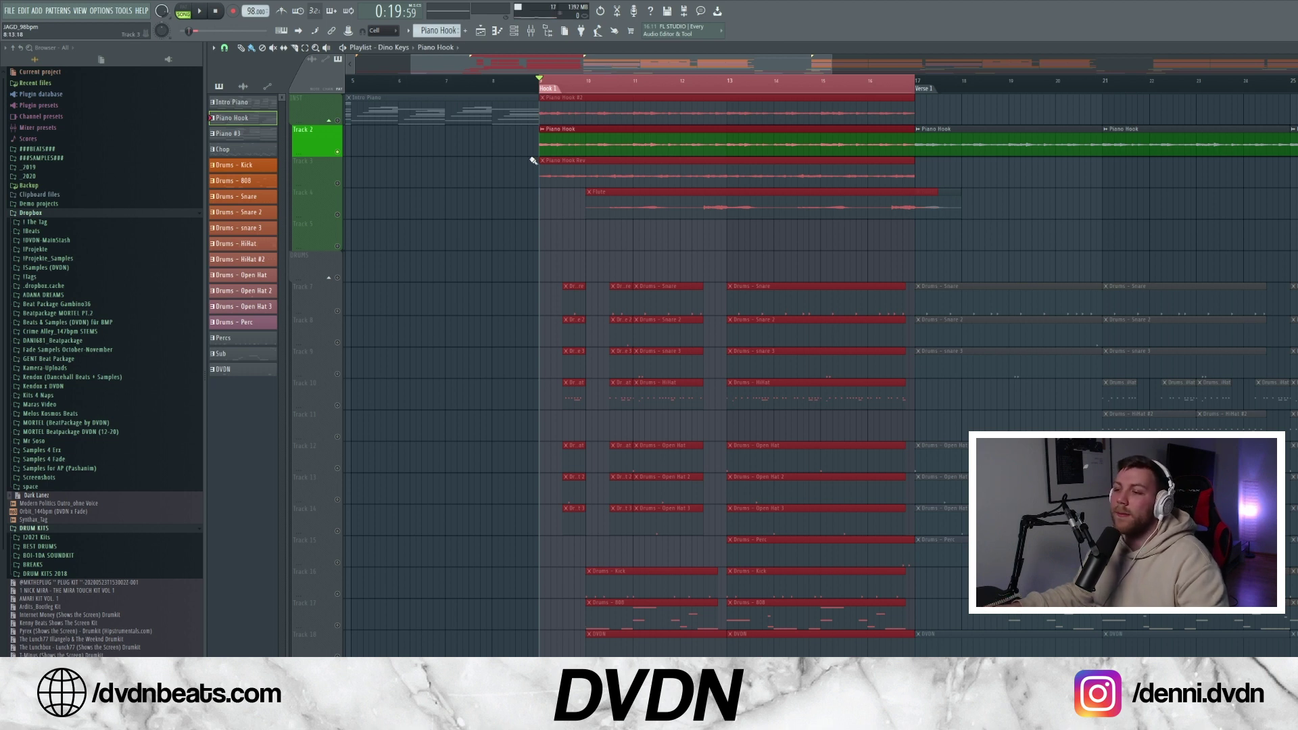
# Play the Hook 1 section, unmute the Piano Hook track alongside Piano Hook Rev, and play both layers together.
pyautogui.press('space')
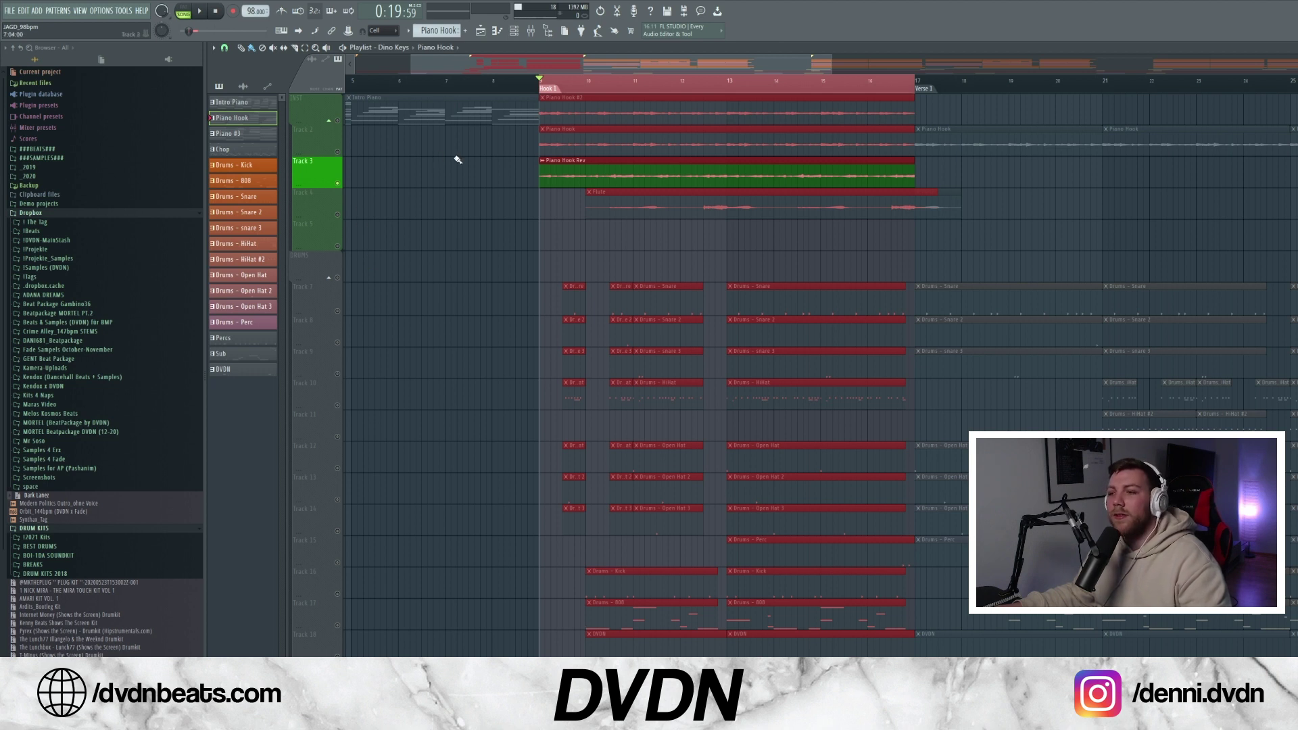
pyautogui.click(338, 153)
pyautogui.press('space')
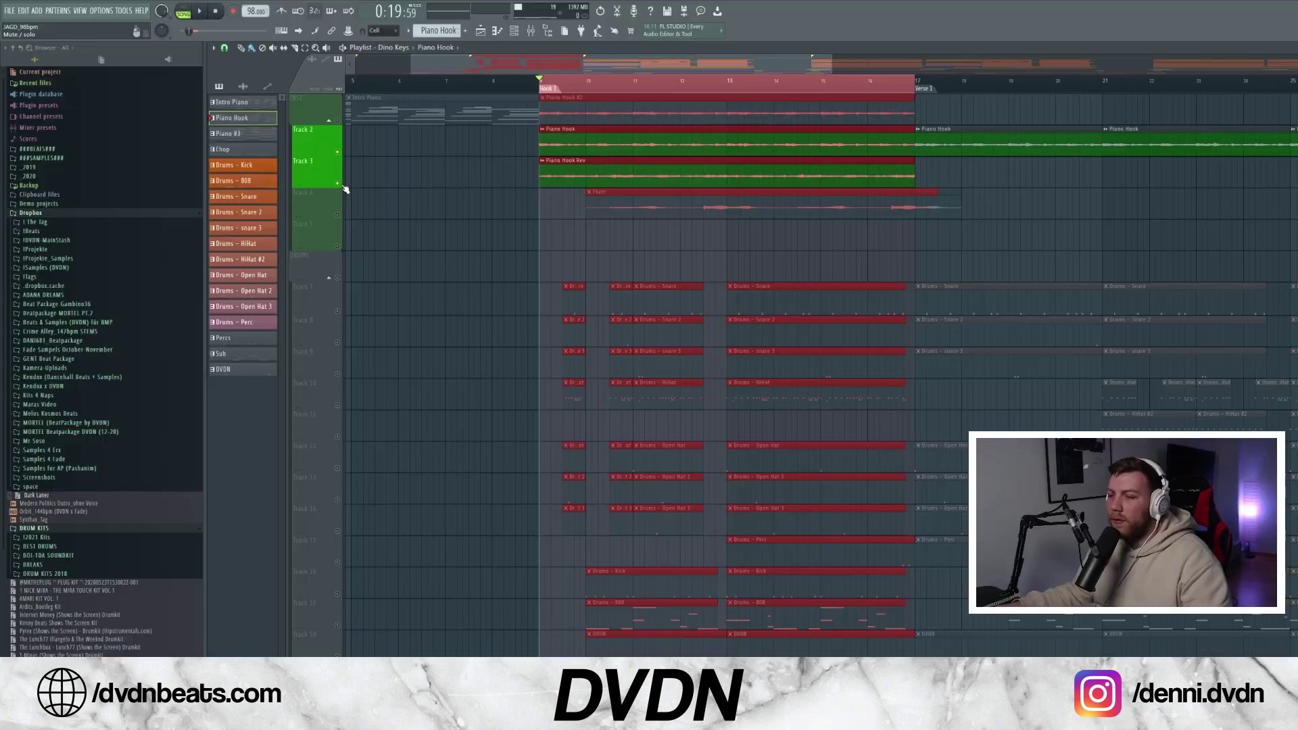
# Solo the Piano Hook Rev track and play it over the Hook 1 section.
pyautogui.rightClick(339, 184)
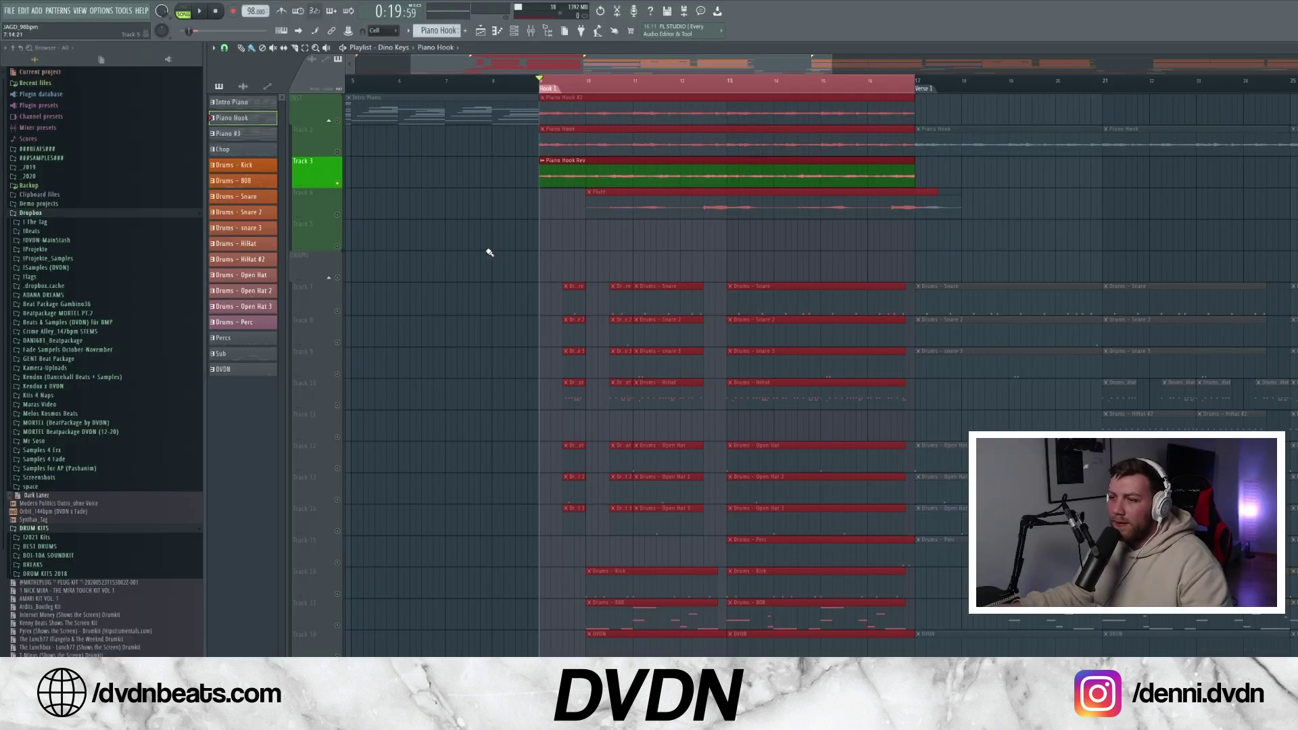
pyautogui.press('space')
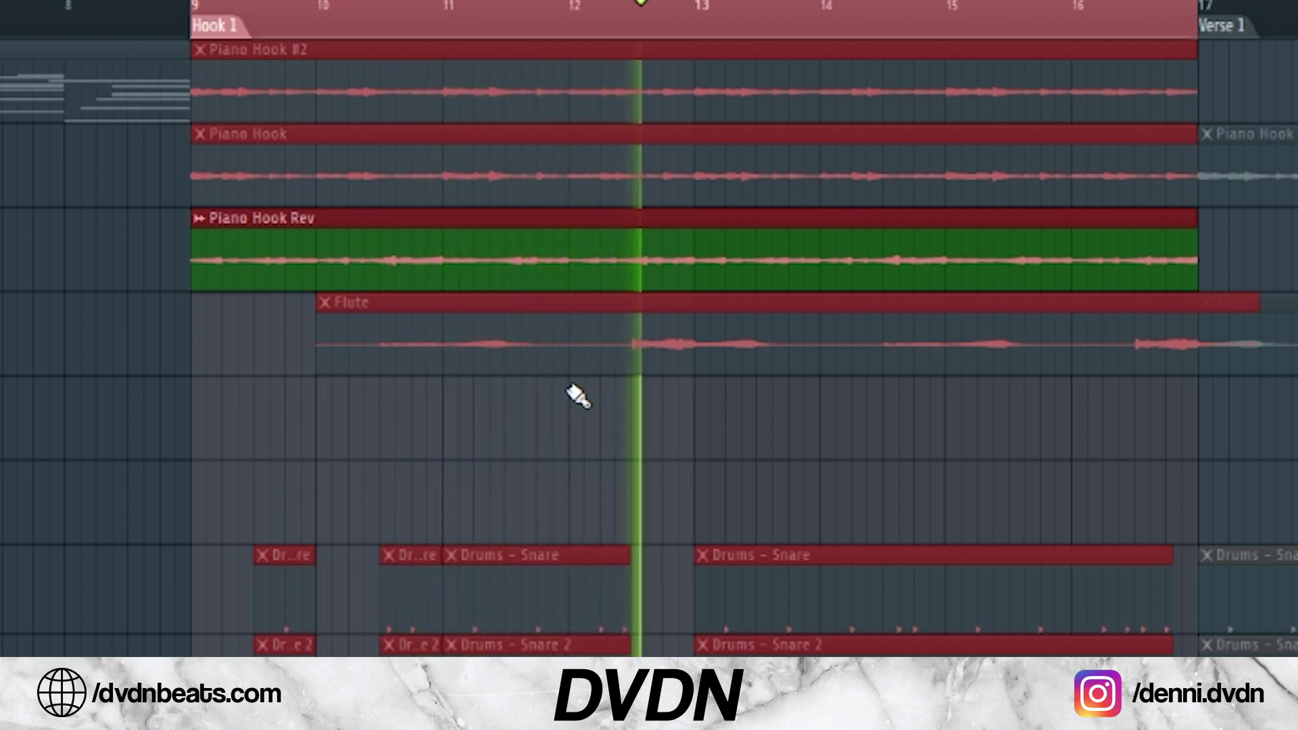
pyautogui.press('space')
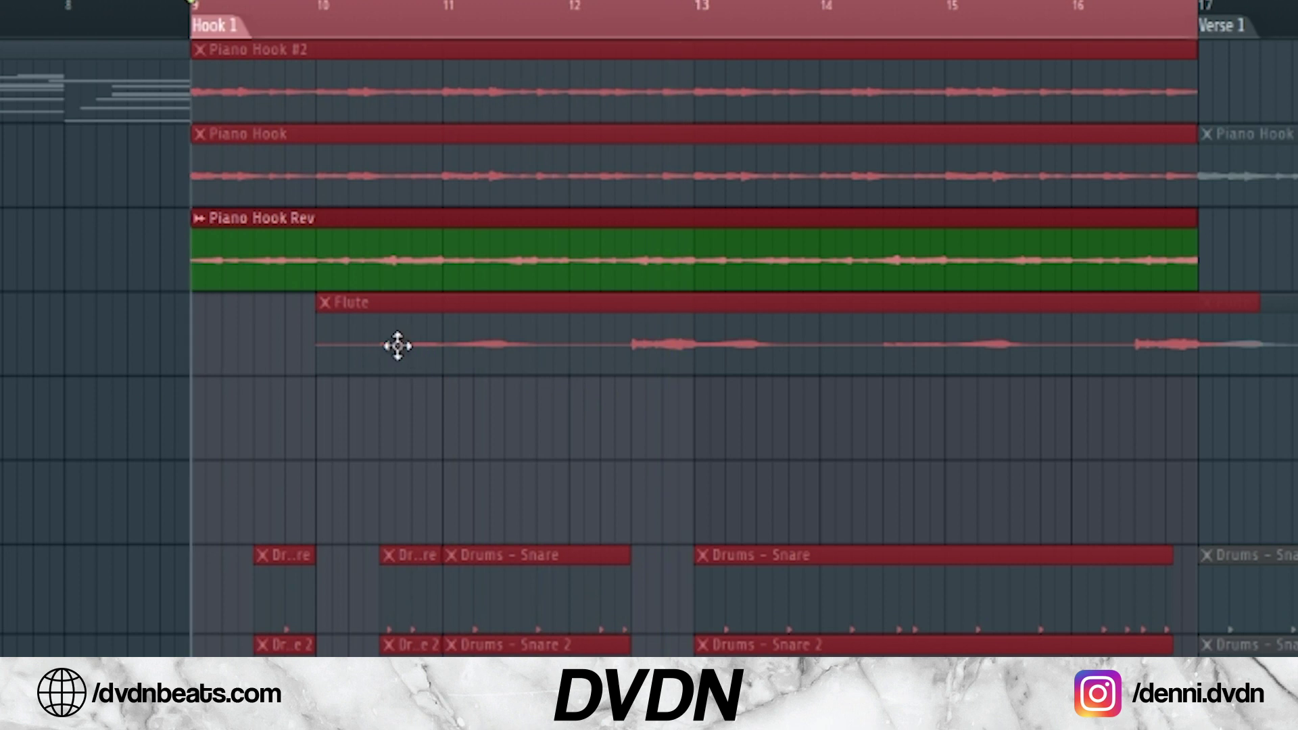
# Play the three piano hook layers together, then unmute the Flute track and play Hook 1 with it.
pyautogui.scroll(-2, 1081, 169)
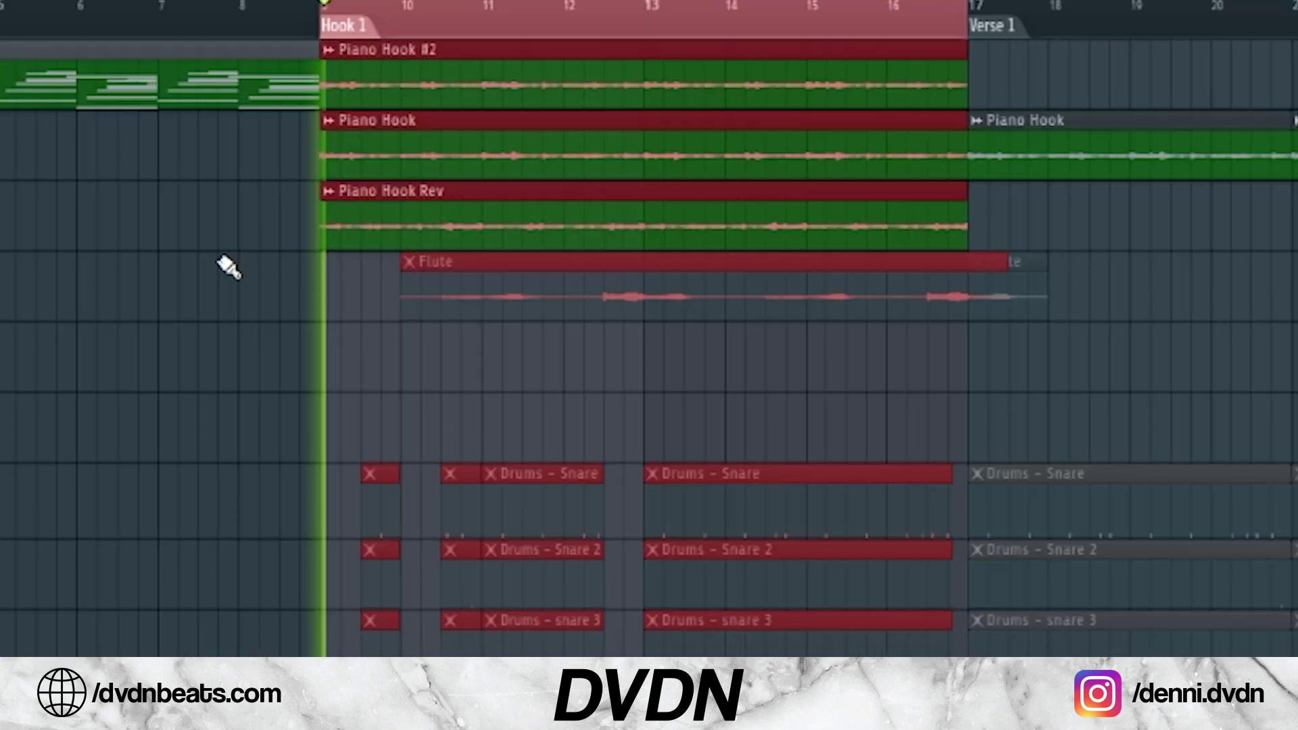
pyautogui.press('space')
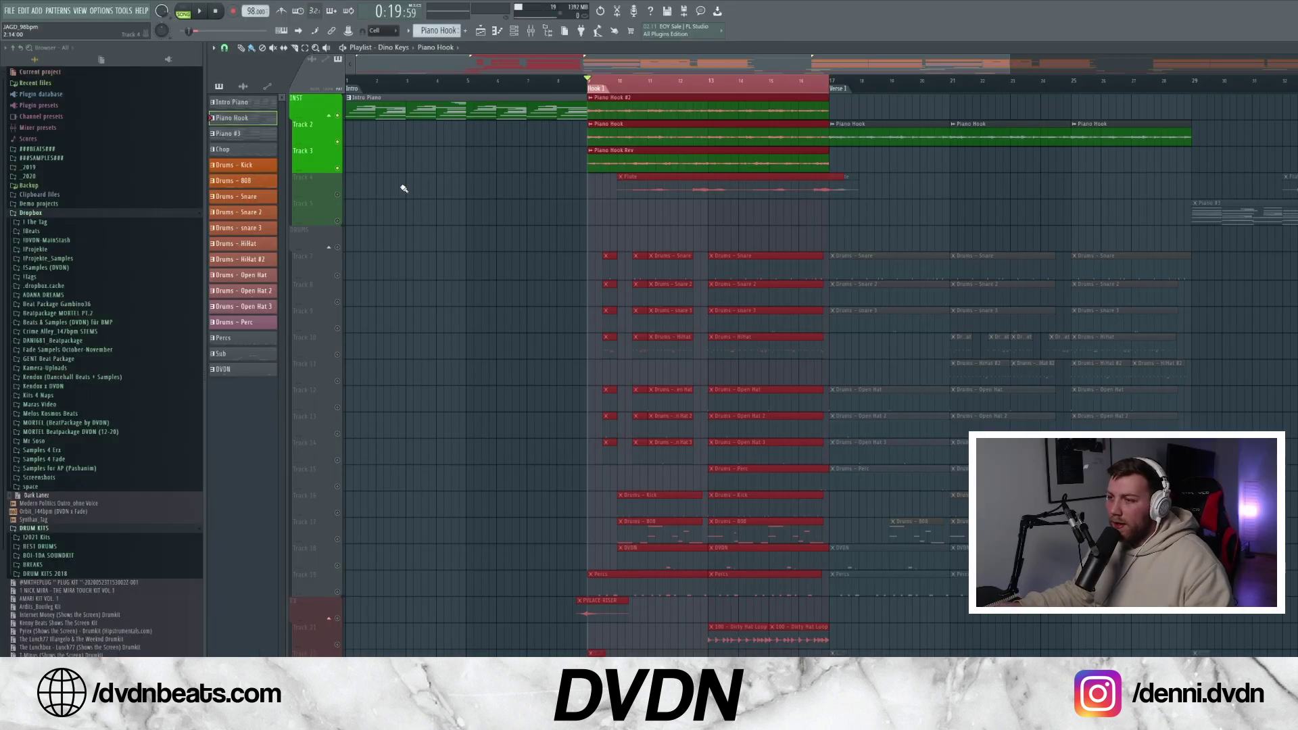
pyautogui.click(340, 196)
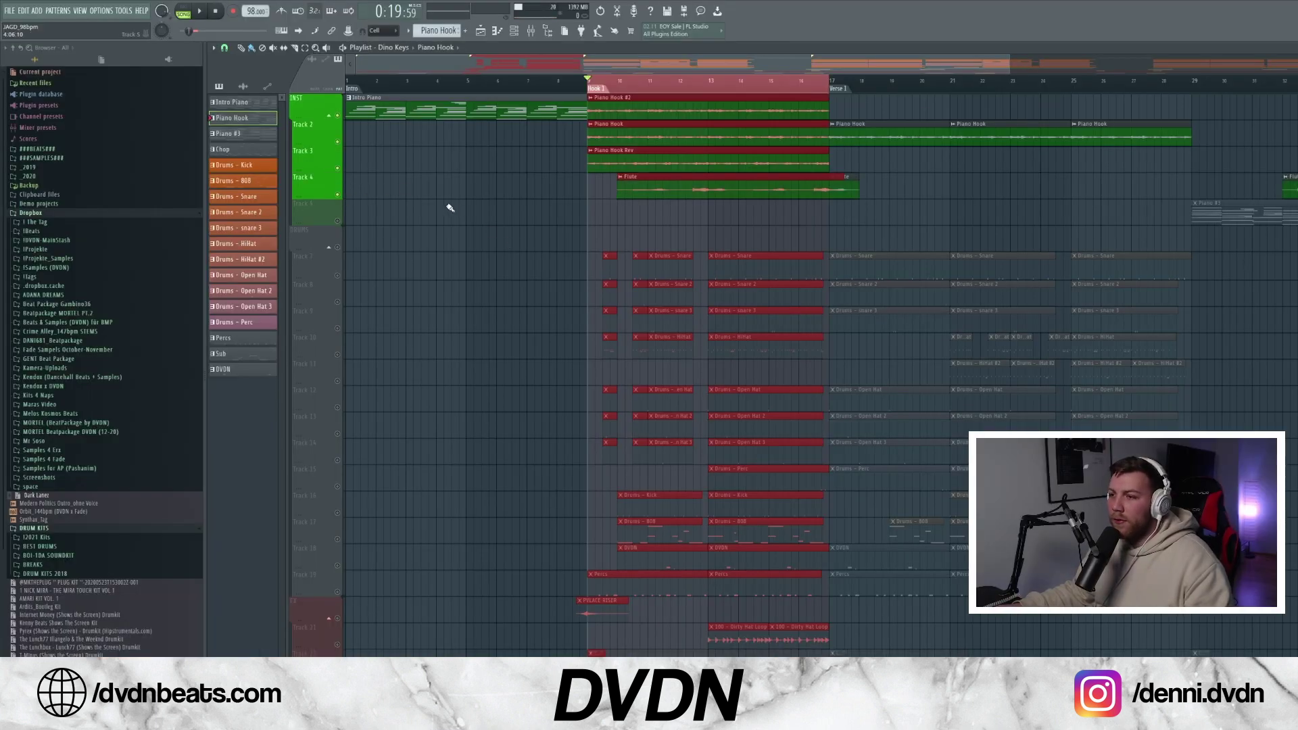
pyautogui.press('space')
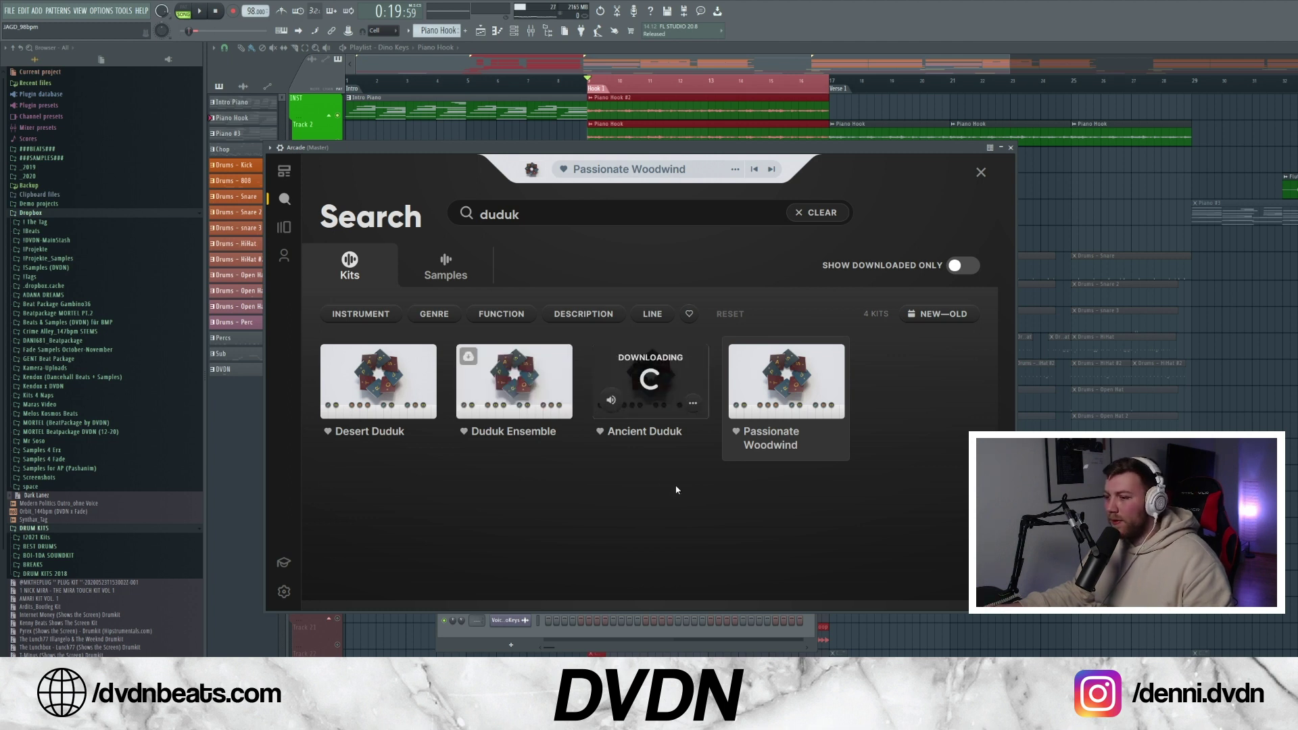
# Open the Ancient Duduk kit in Arcade and look at its session key options.
pyautogui.click(650, 446)
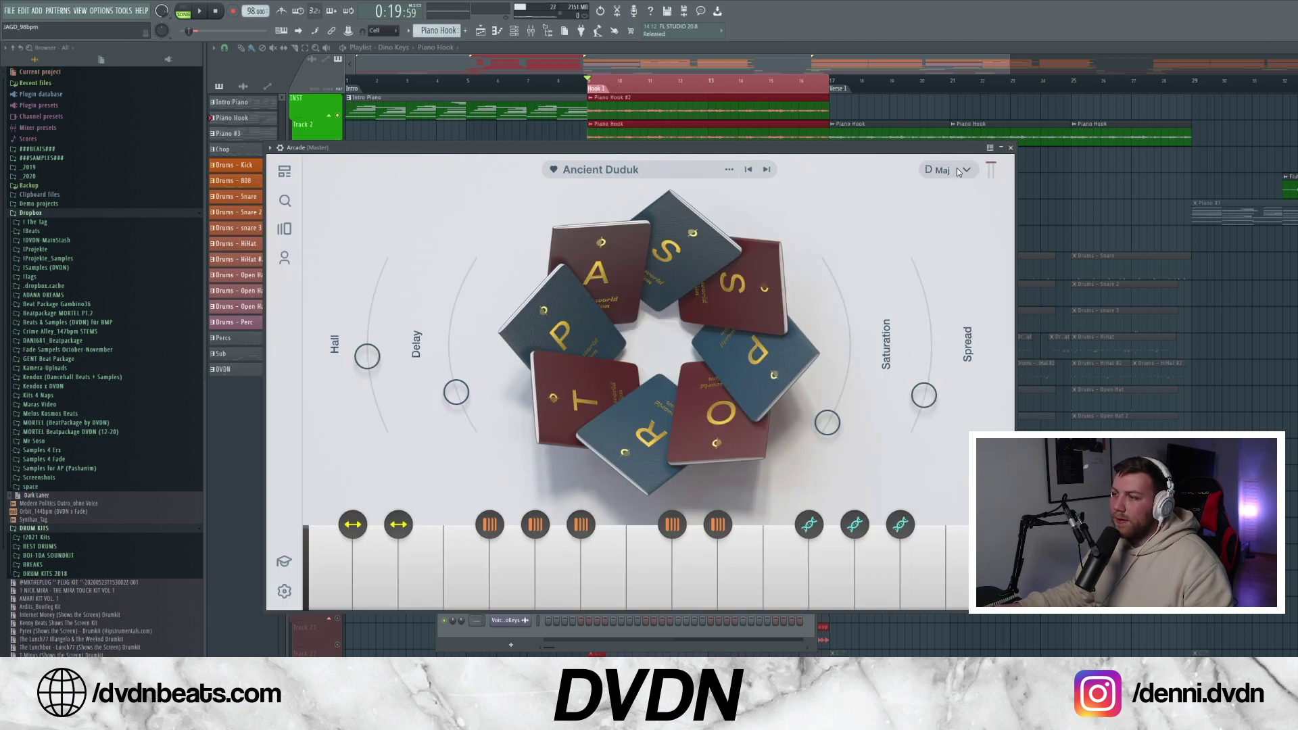
pyautogui.click(957, 172)
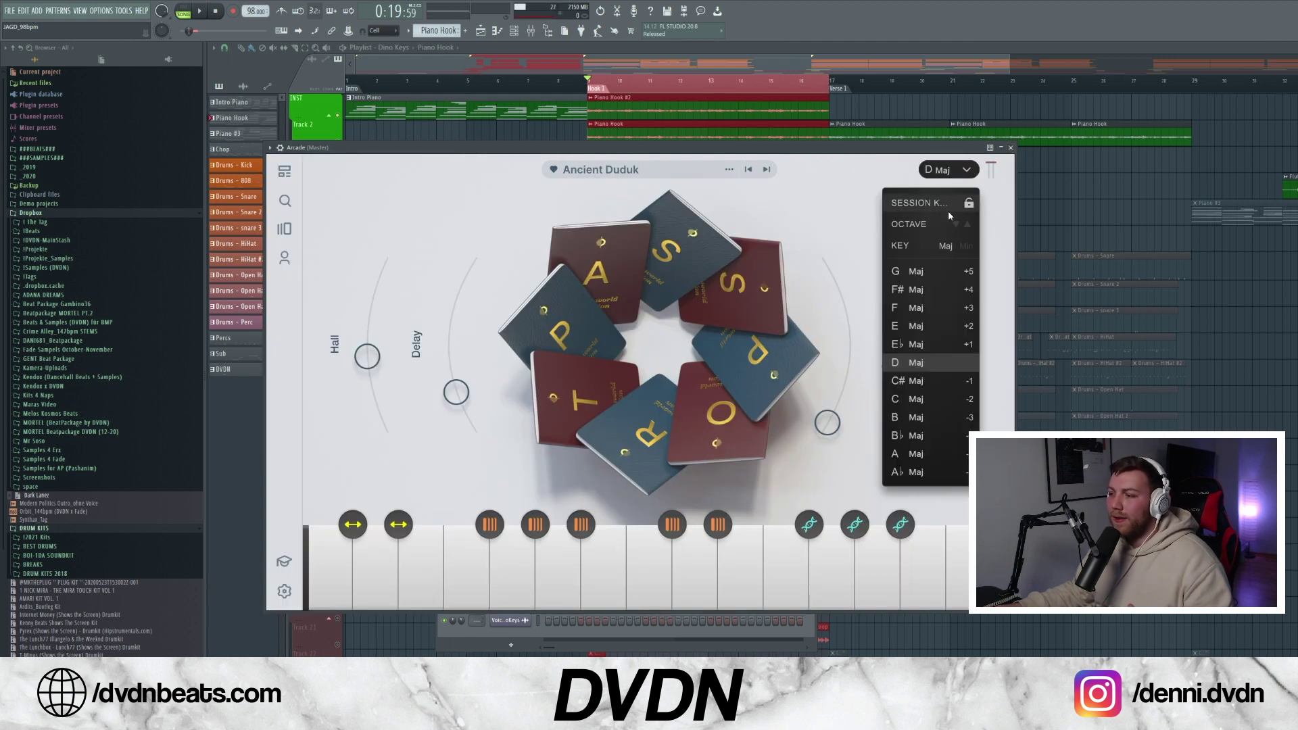
pyautogui.click(870, 198)
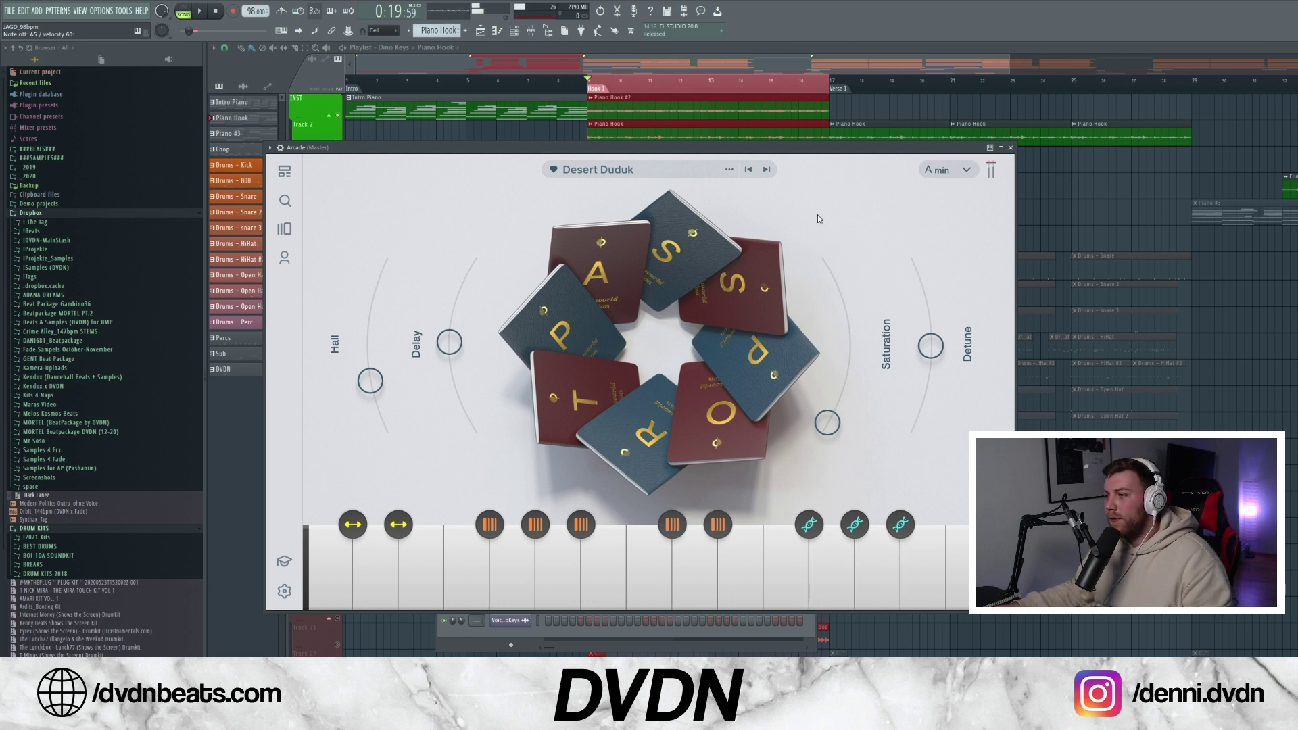
# Close the Arcade plugin and delete its channel from the channel rack.
pyautogui.click(994, 153)
pyautogui.rightClick(506, 305)
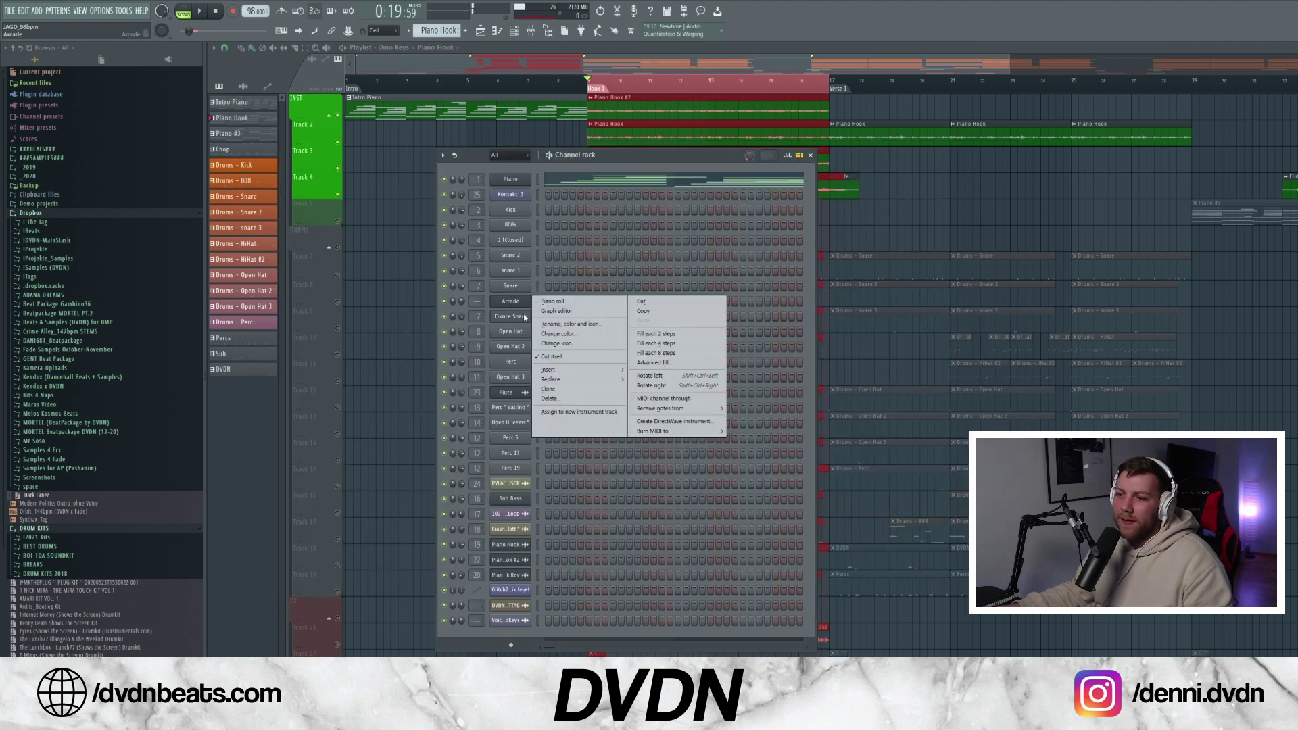
pyautogui.click(586, 398)
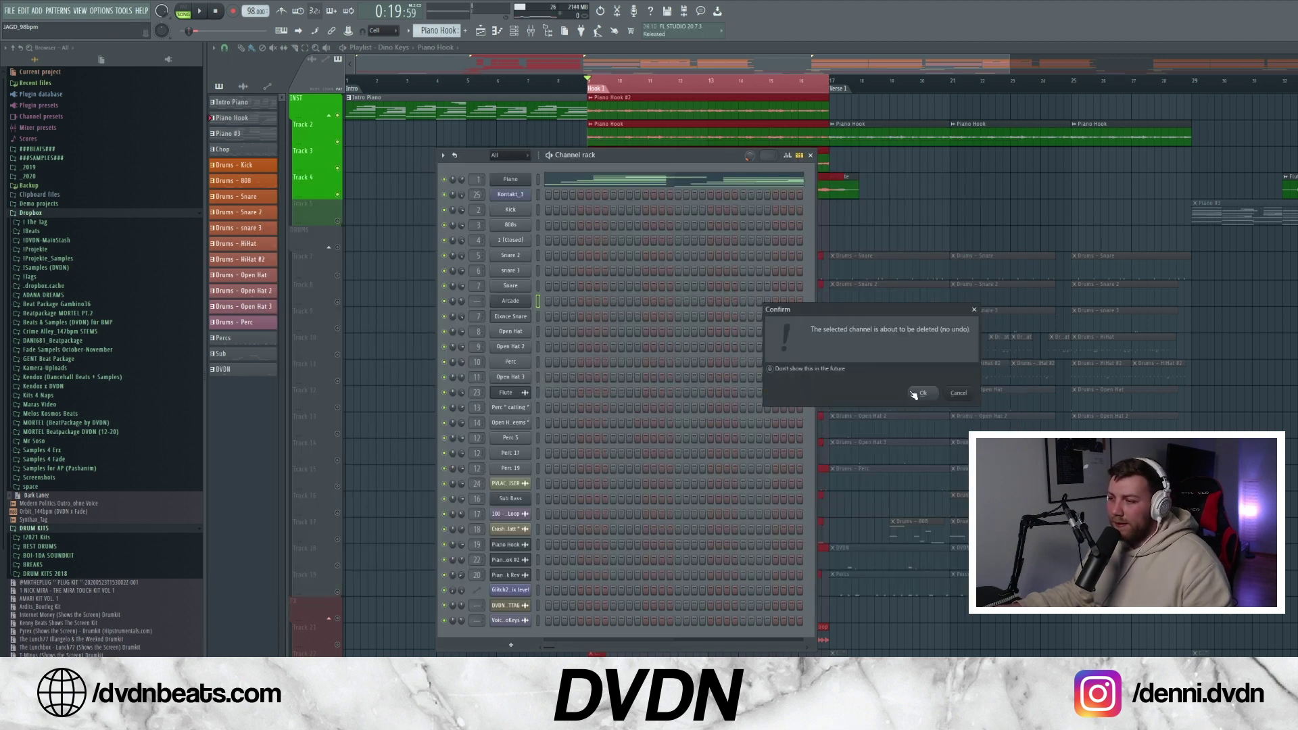
pyautogui.click(913, 394)
pyautogui.click(771, 57)
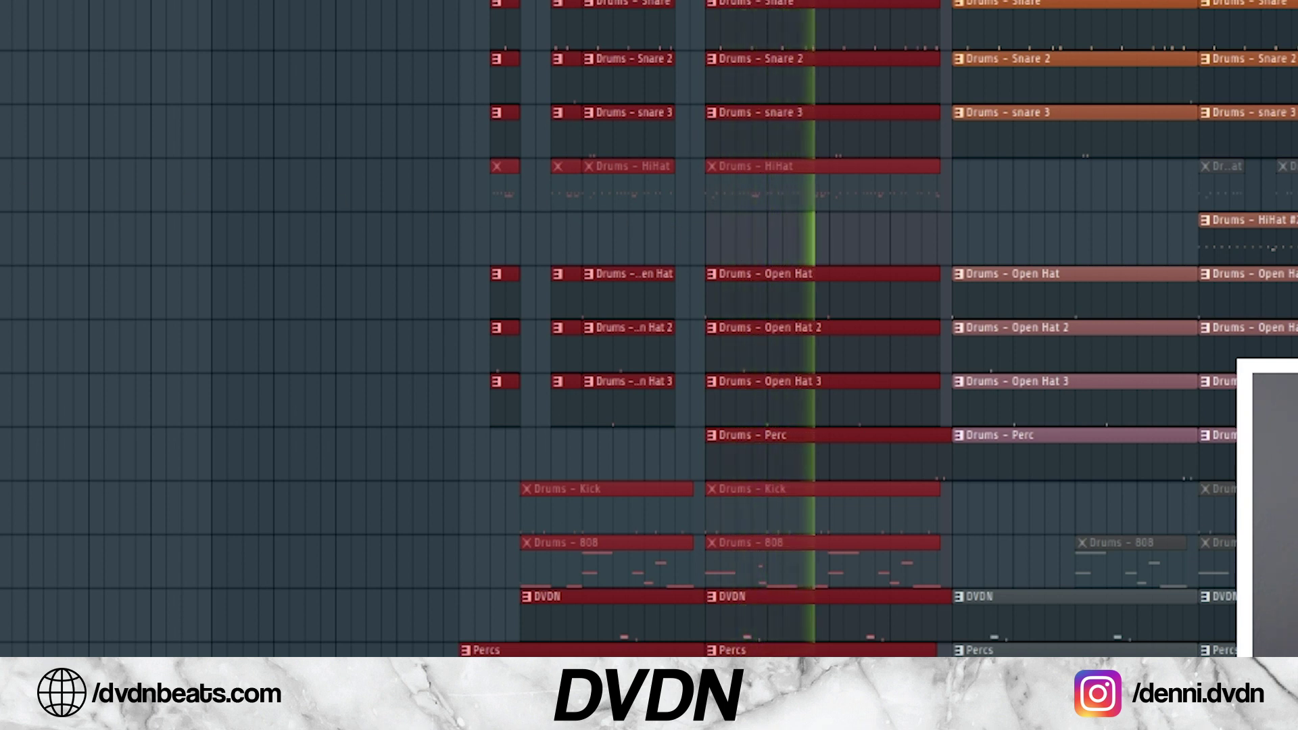
# Unmute the Drums - HiHat and Drums - Kick tracks in the playlist.
pyautogui.click(2, 192)
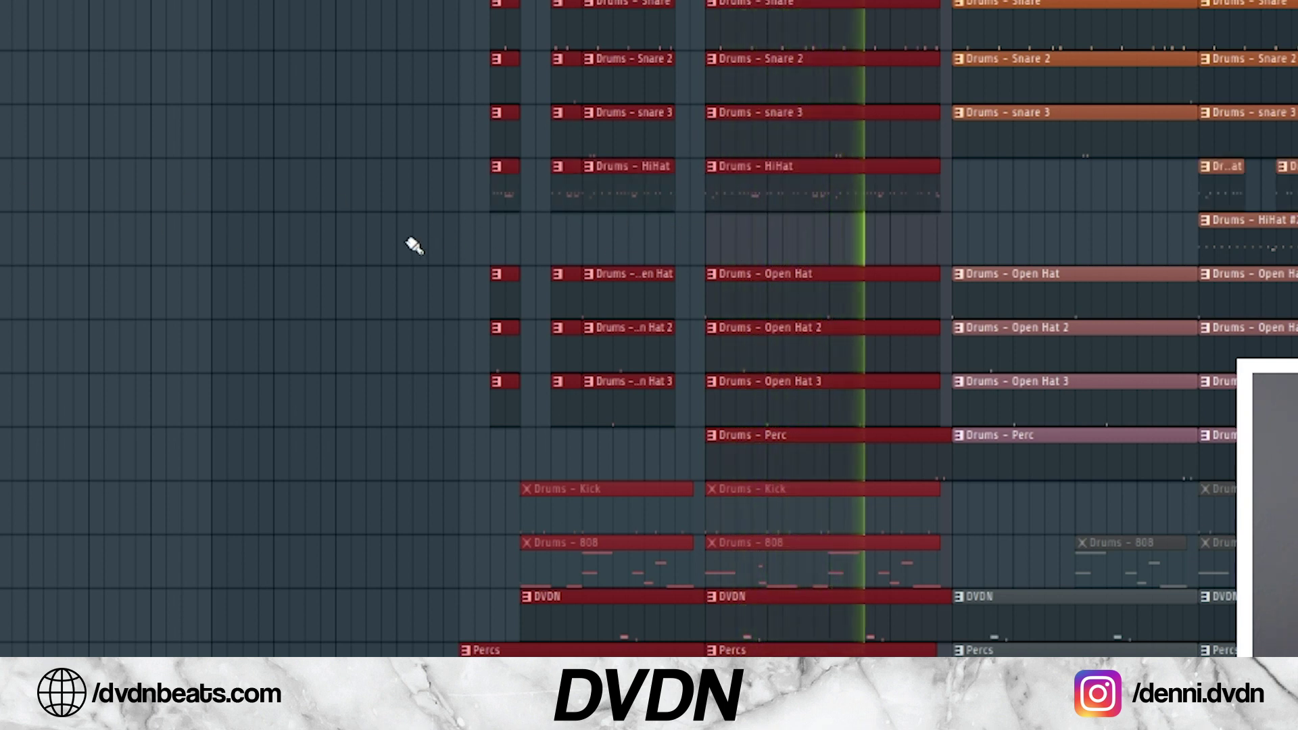
pyautogui.scroll(-4, 304, 267)
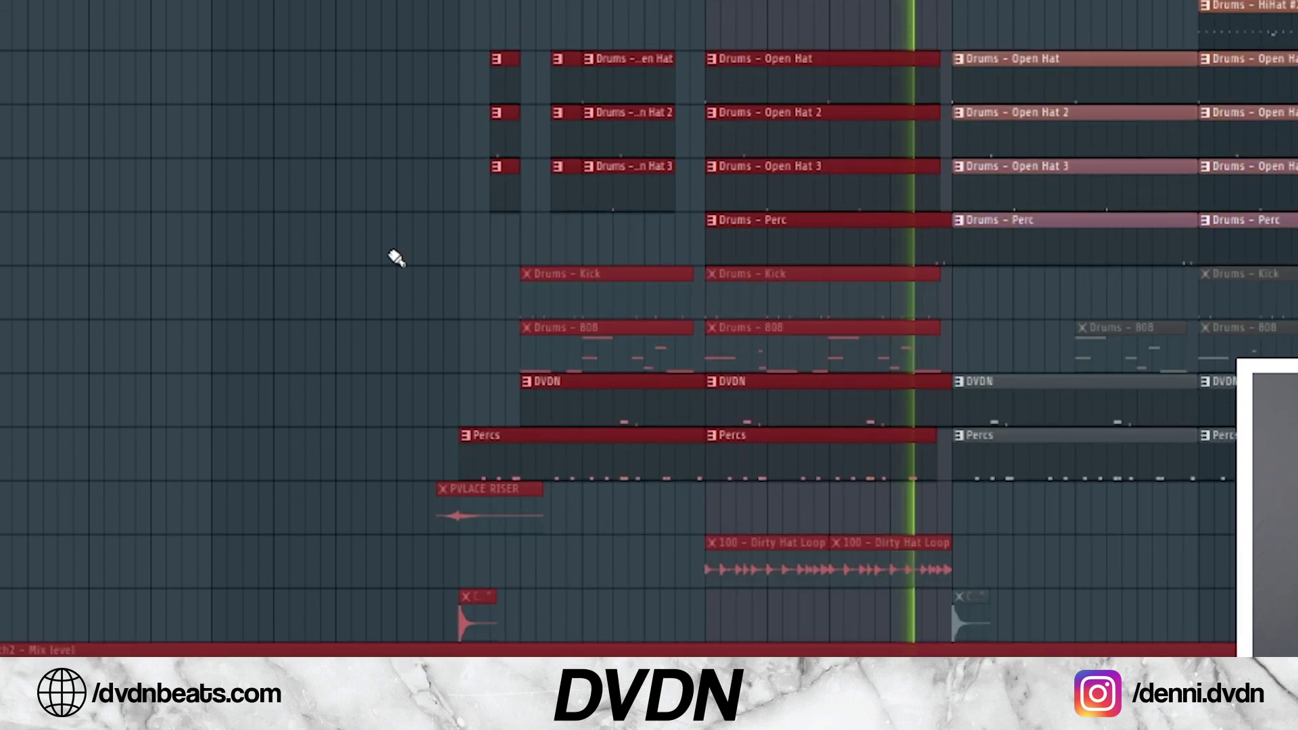
pyautogui.click(1, 301)
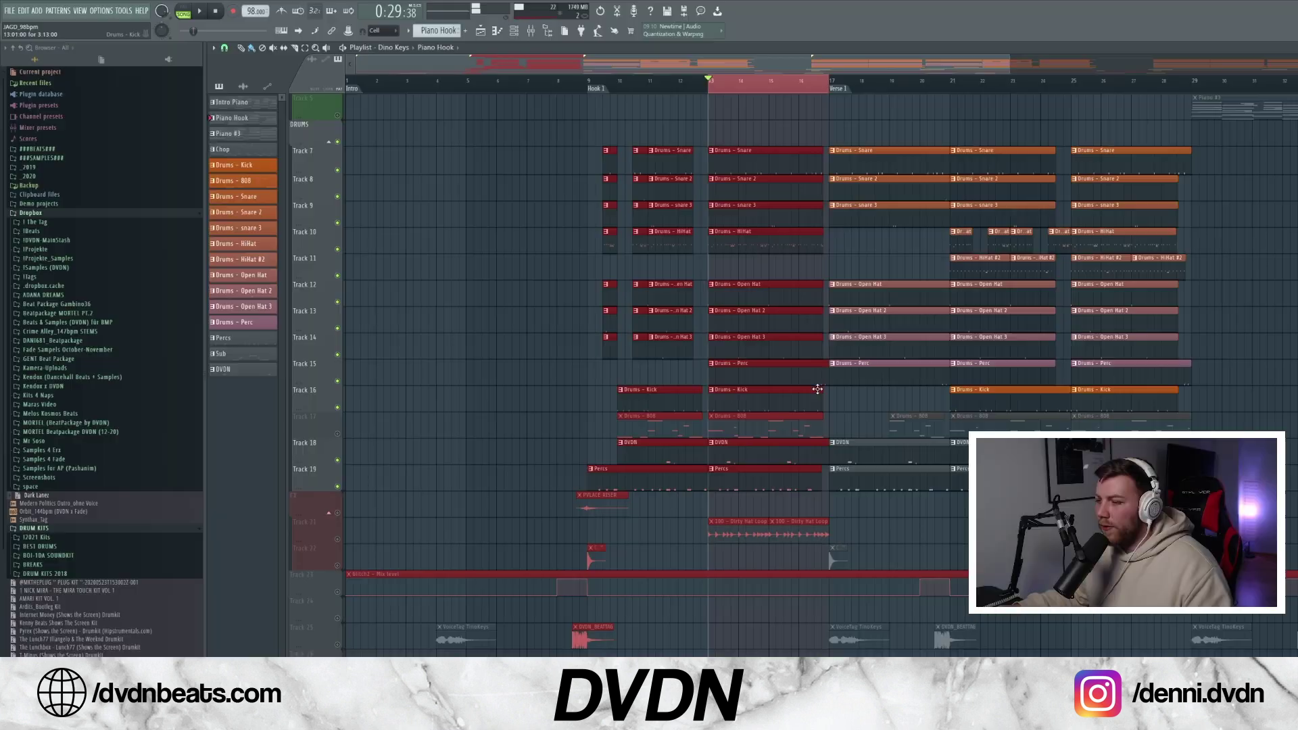
# Unmute the 100 - Dirty Hat Loop track and play it with the drums in the second half of Hook 1.
pyautogui.scroll(-3, 795, 400)
pyautogui.scroll(-1, 771, 401)
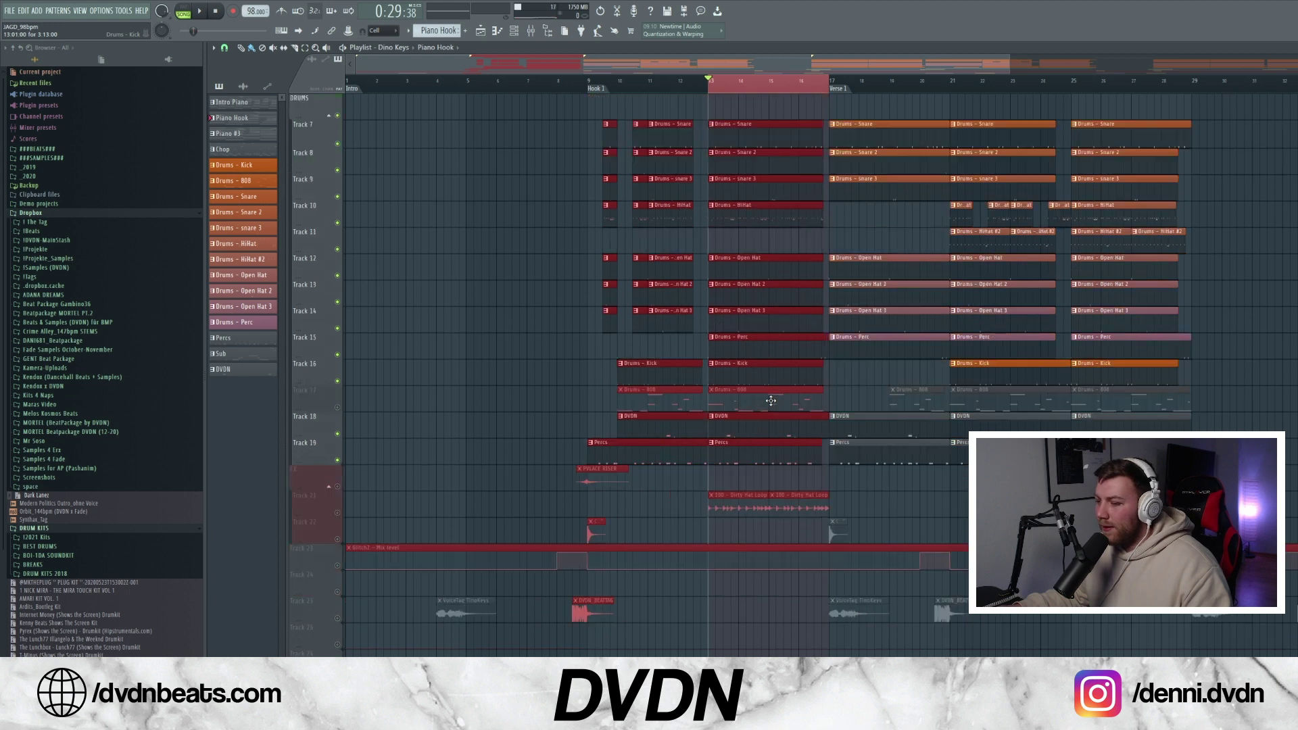
pyautogui.scroll(-1, 744, 468)
pyautogui.scroll(-3, 743, 467)
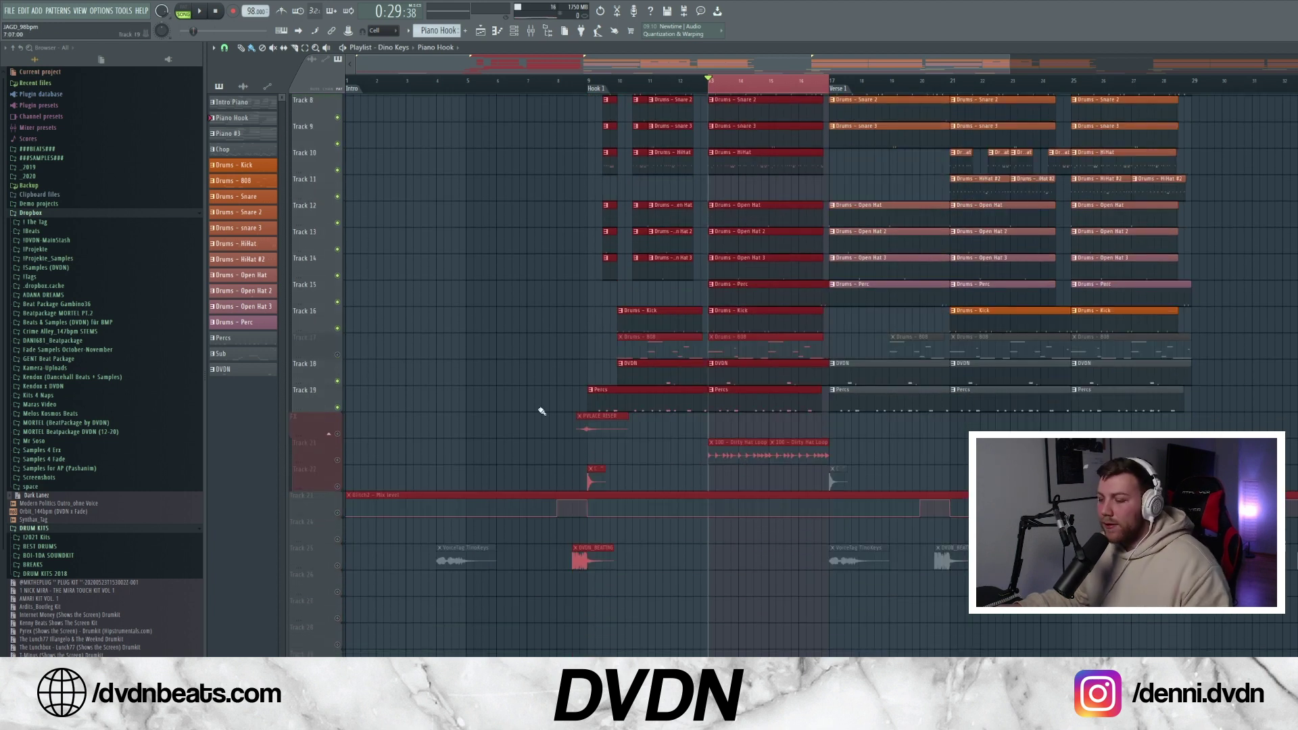
pyautogui.click(338, 460)
pyautogui.press('space')
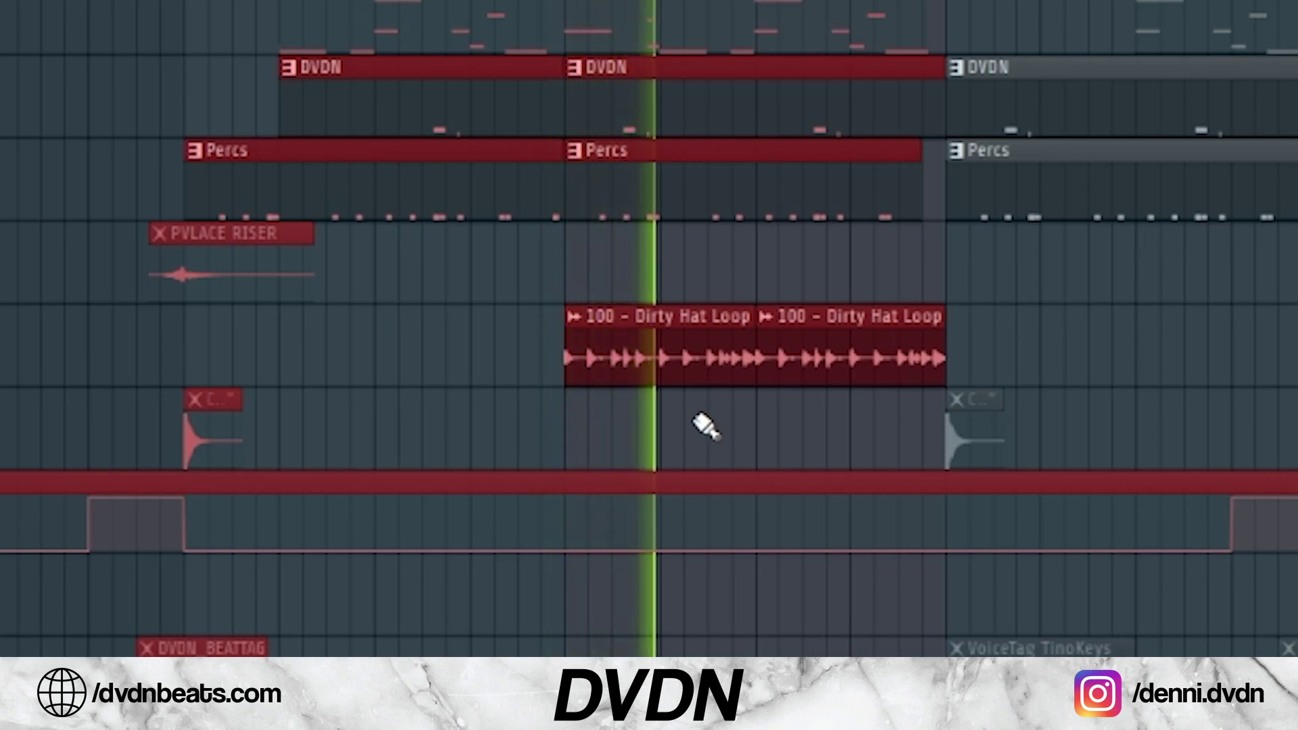
# Close the 100 - Dirty Hat Loop sample settings and return to the playlist arrangement.
pyautogui.scroll(1, 730, 418)
pyautogui.scroll(1, 872, 414)
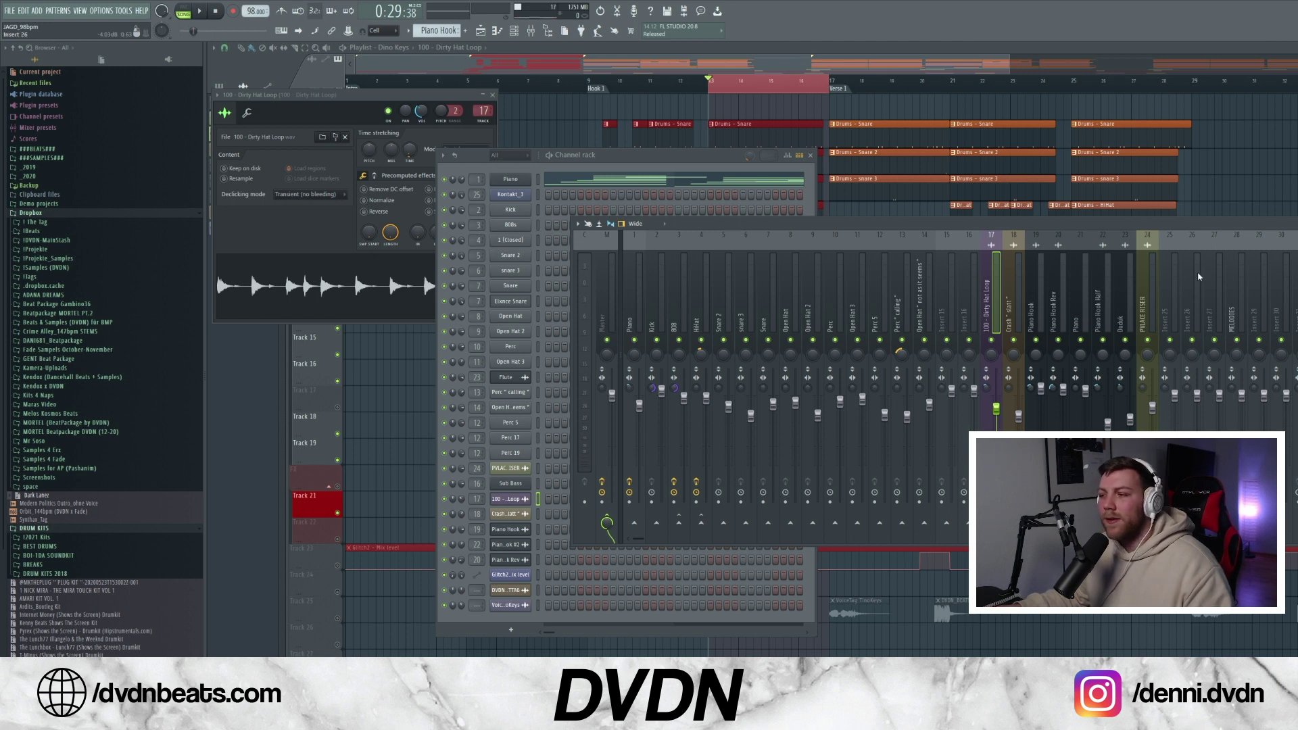
pyautogui.click(495, 95)
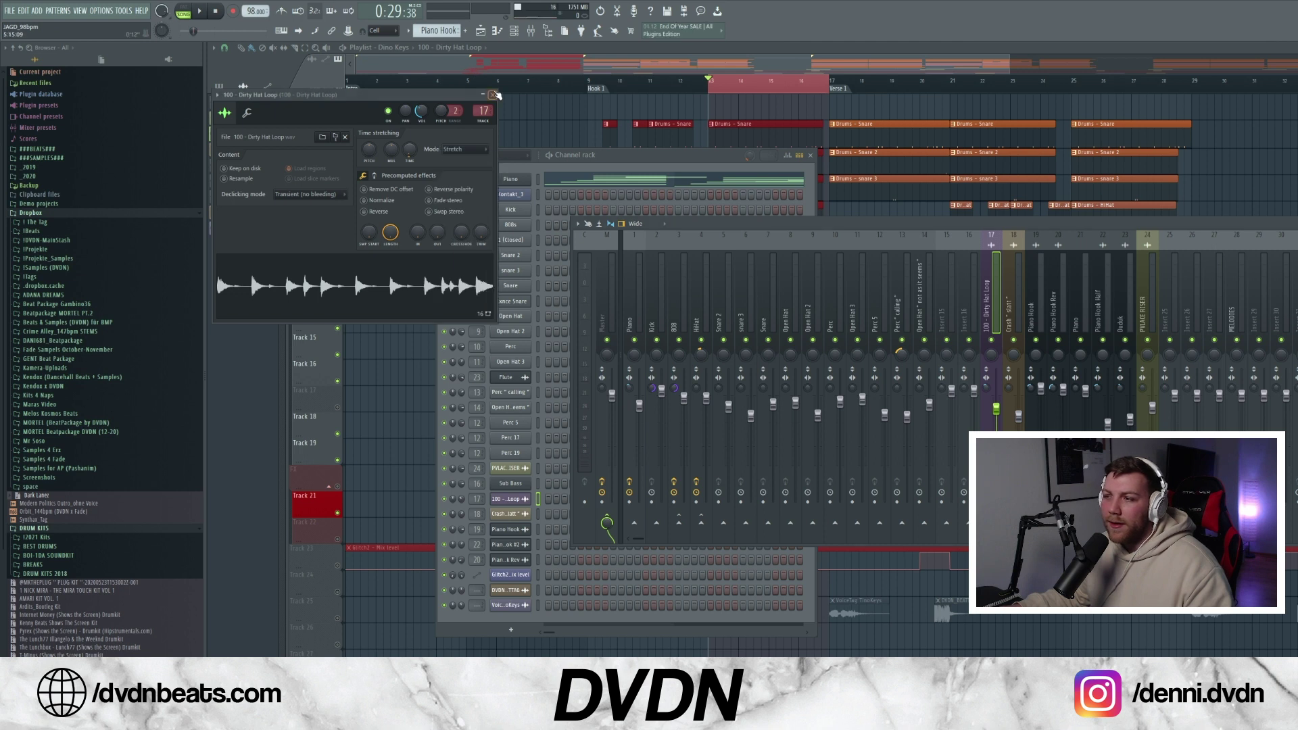
pyautogui.click(720, 66)
# Open the notes of the Drums - 808 clip in the second half of Hook 1, play them, and return to the playlist.
pyautogui.scroll(1, 748, 66)
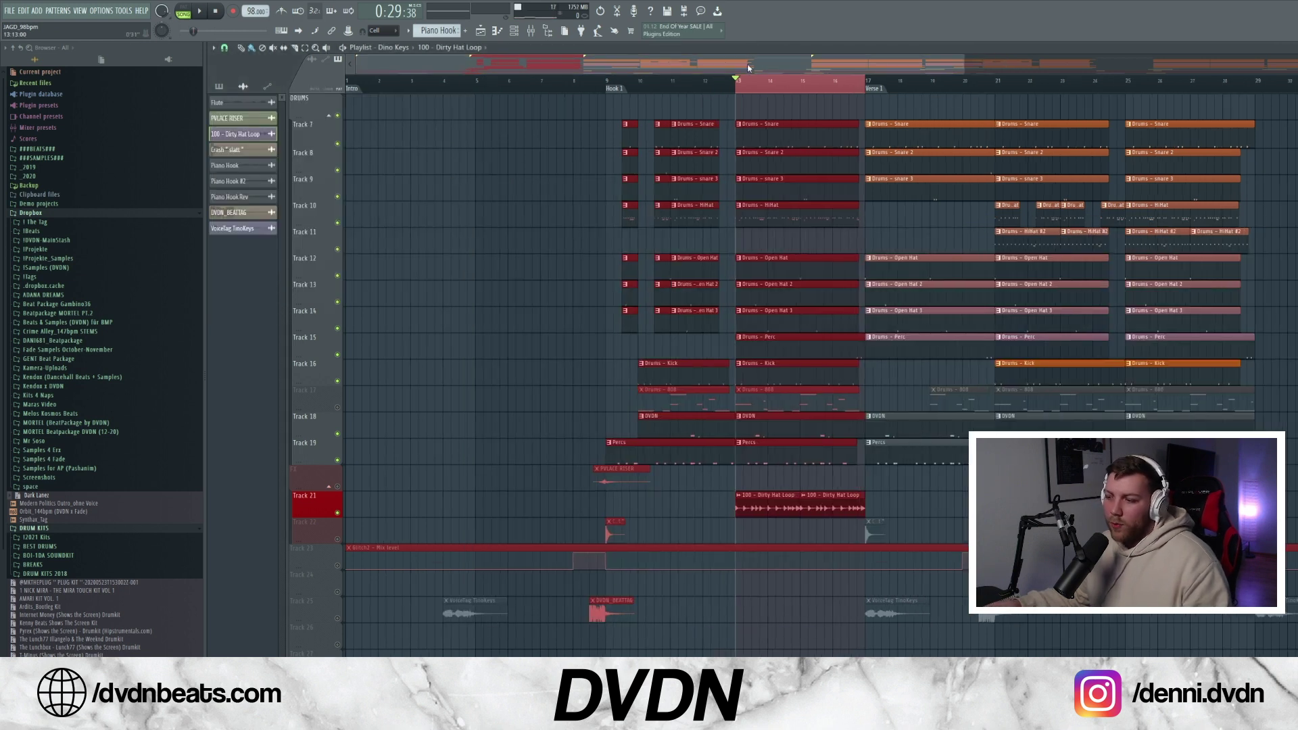
pyautogui.scroll(-1, 761, 66)
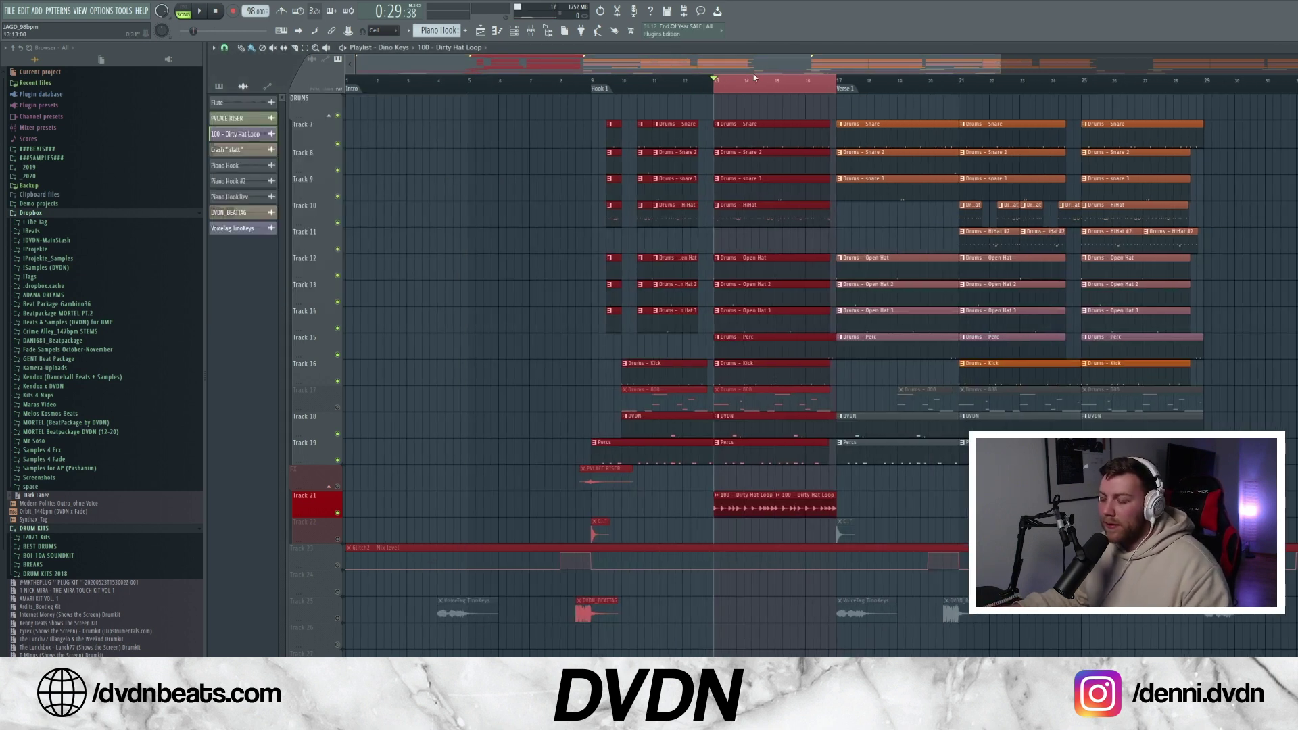
pyautogui.scroll(1, 776, 65)
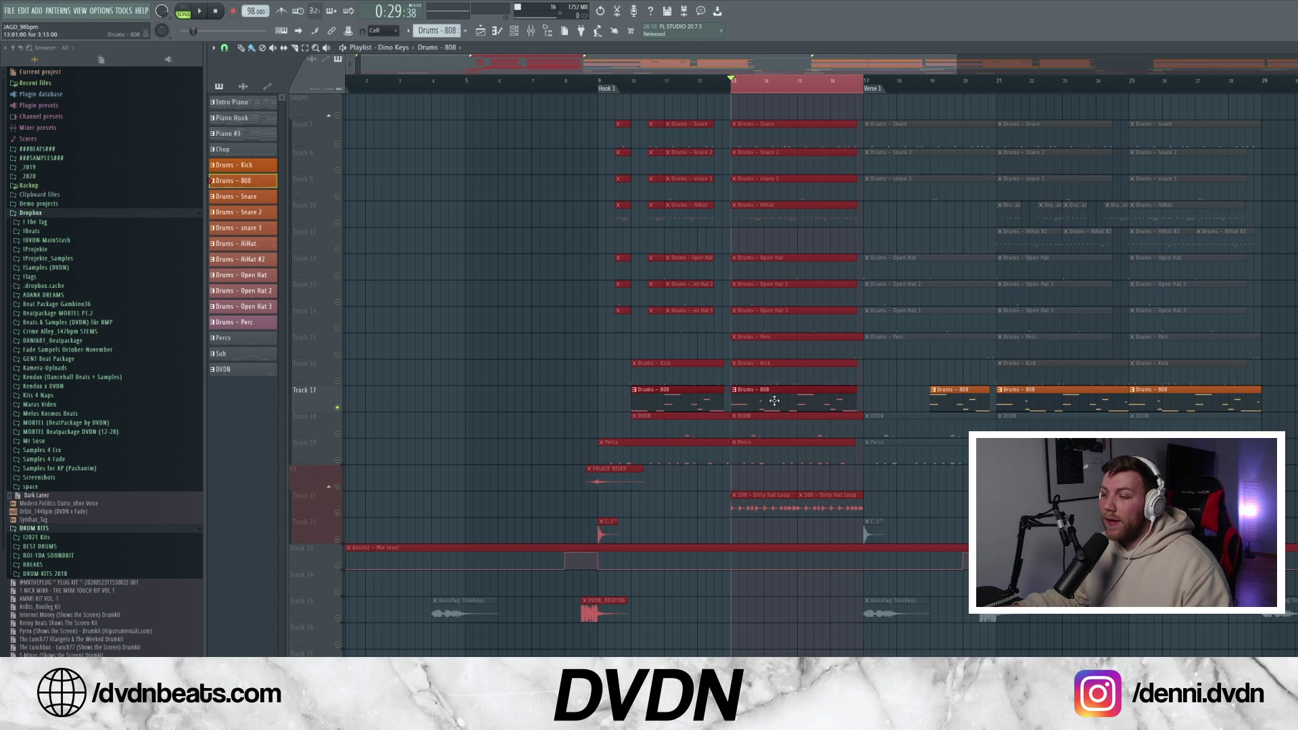
pyautogui.doubleClick(774, 400)
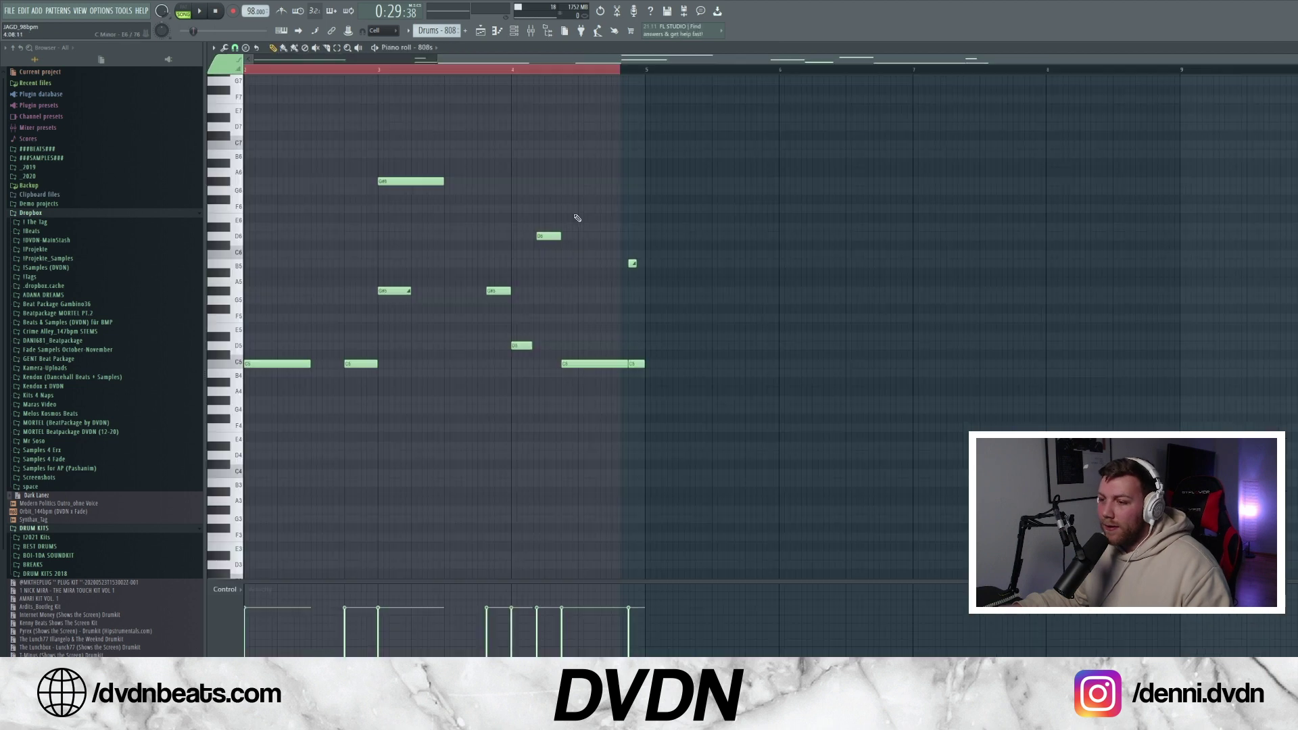
pyautogui.scroll(2, 699, 68)
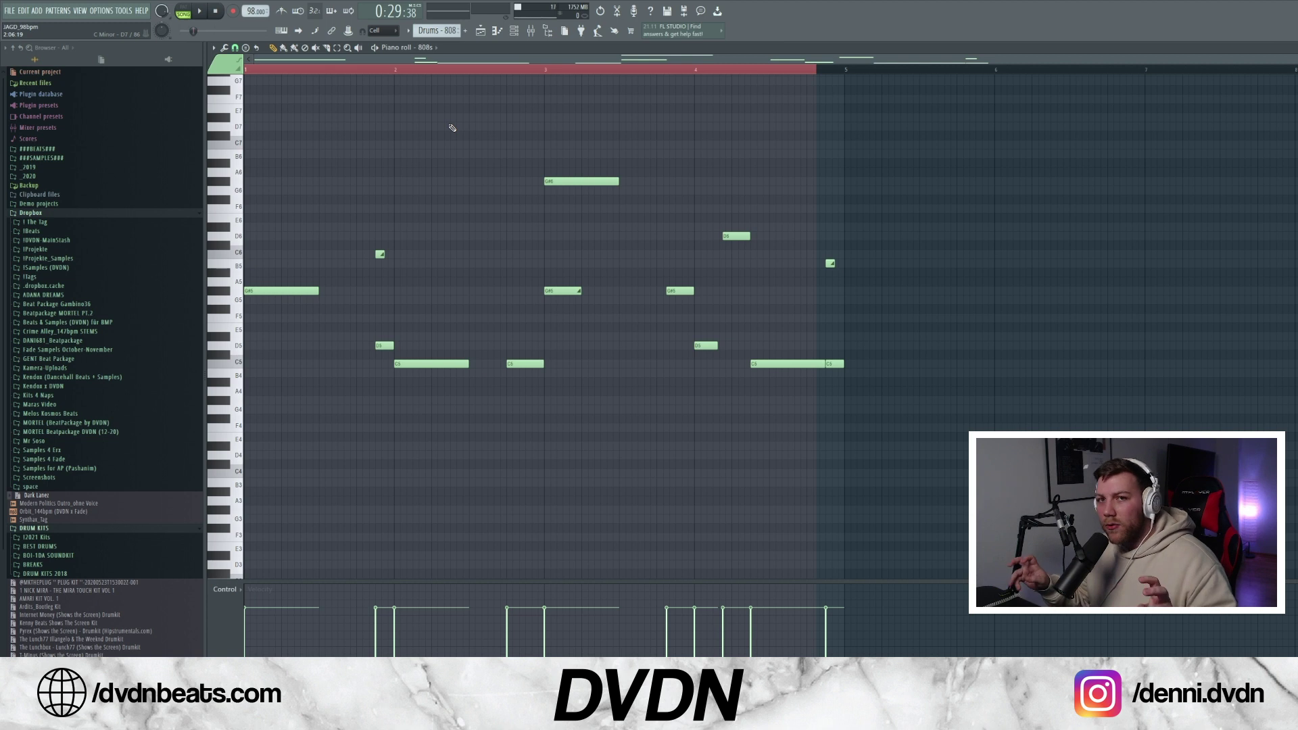
pyautogui.scroll(2, 563, 231)
pyautogui.press('space')
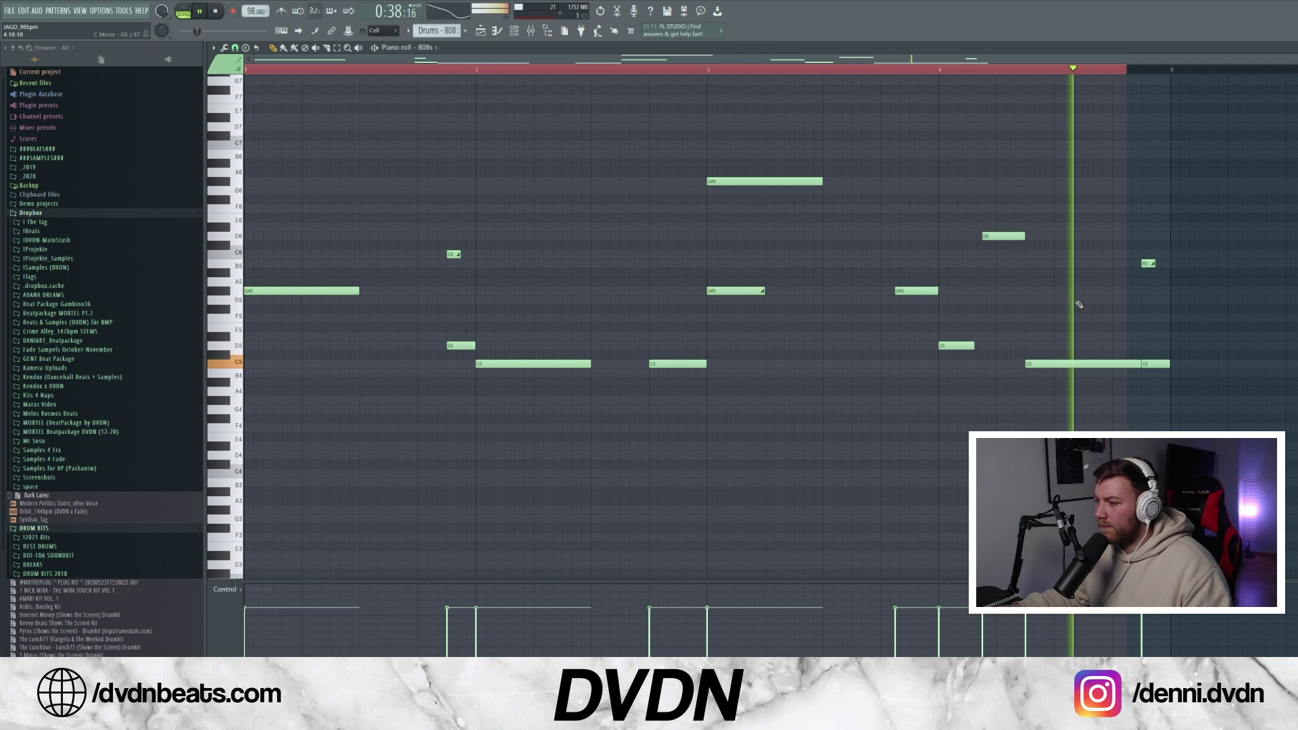
pyautogui.press('space')
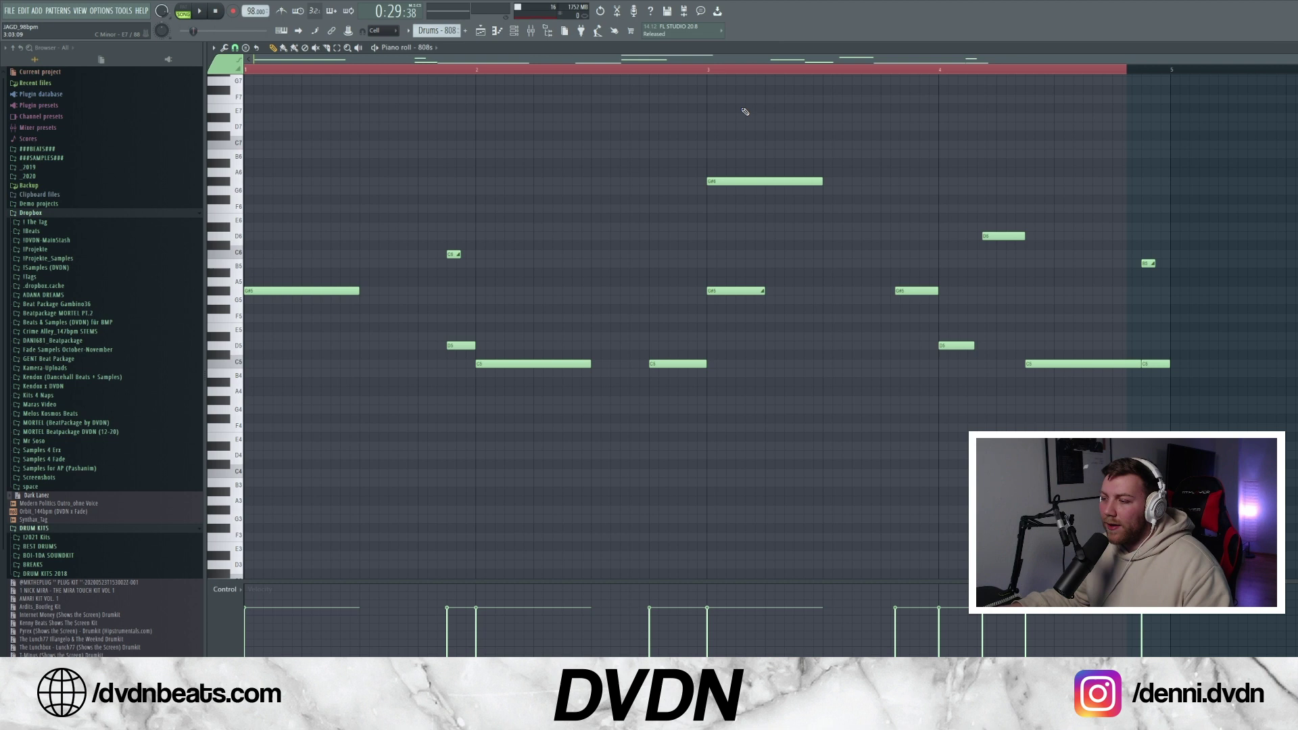
pyautogui.press('F5')
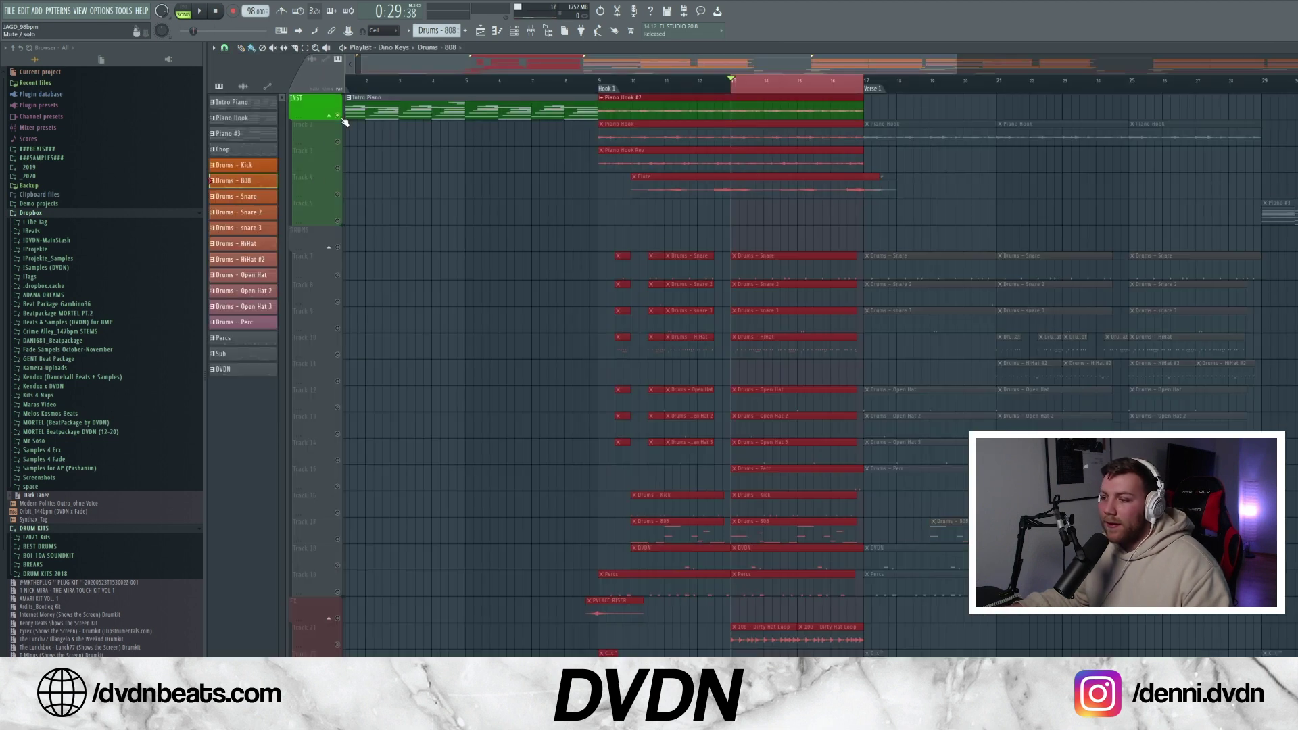
# Unmute all playlist tracks and play the second half of Hook 1 with every layer sounding.
pyautogui.scroll(-4, 531, 261)
pyautogui.scroll(4, 611, 330)
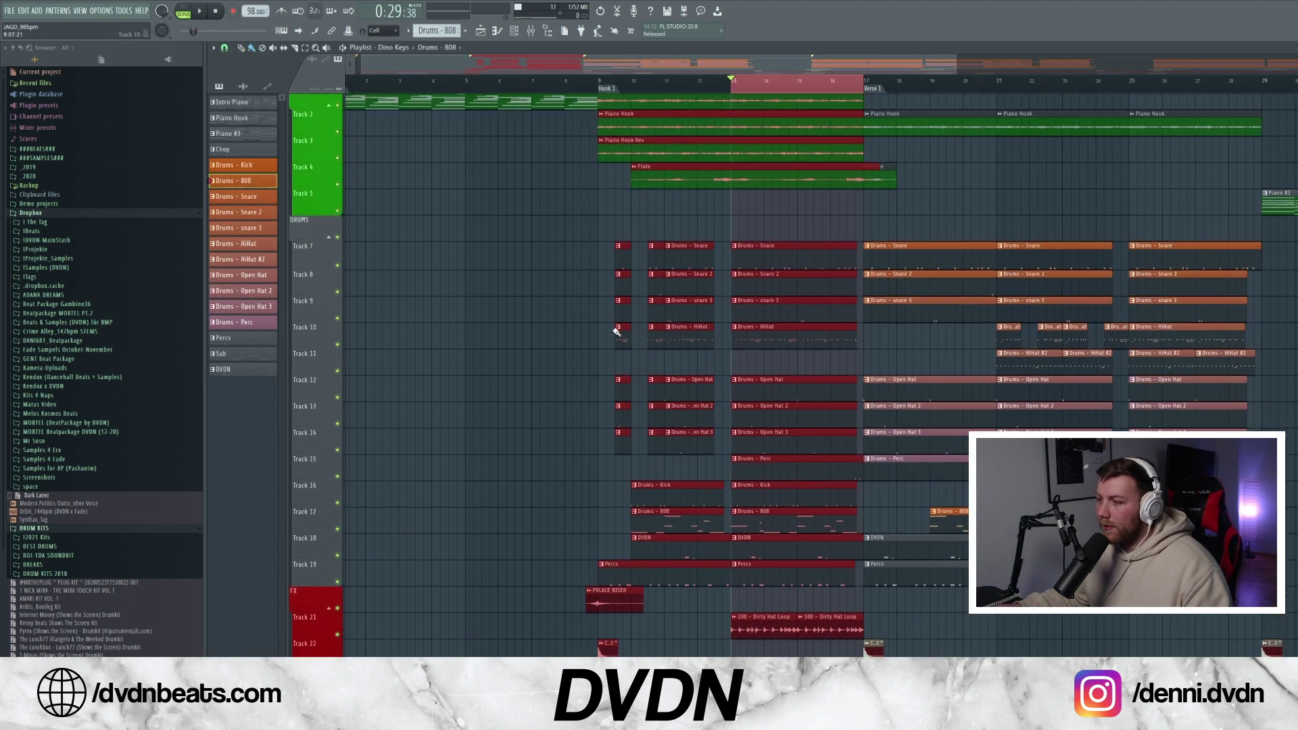
pyautogui.press('space')
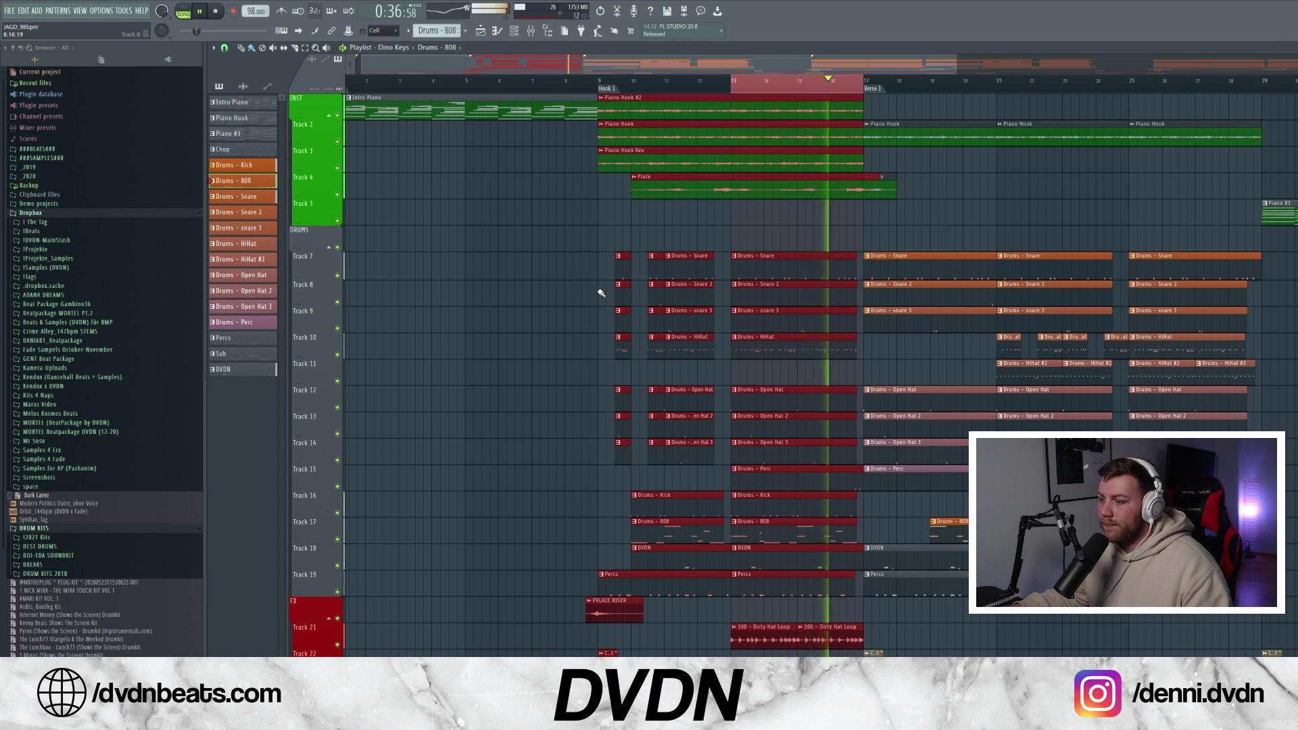
# Play the full arrangement of Verse 1 from bar 21, where the Drums - HiHat #2 clips enter, and stop it.
pyautogui.scroll(-3, 601, 292)
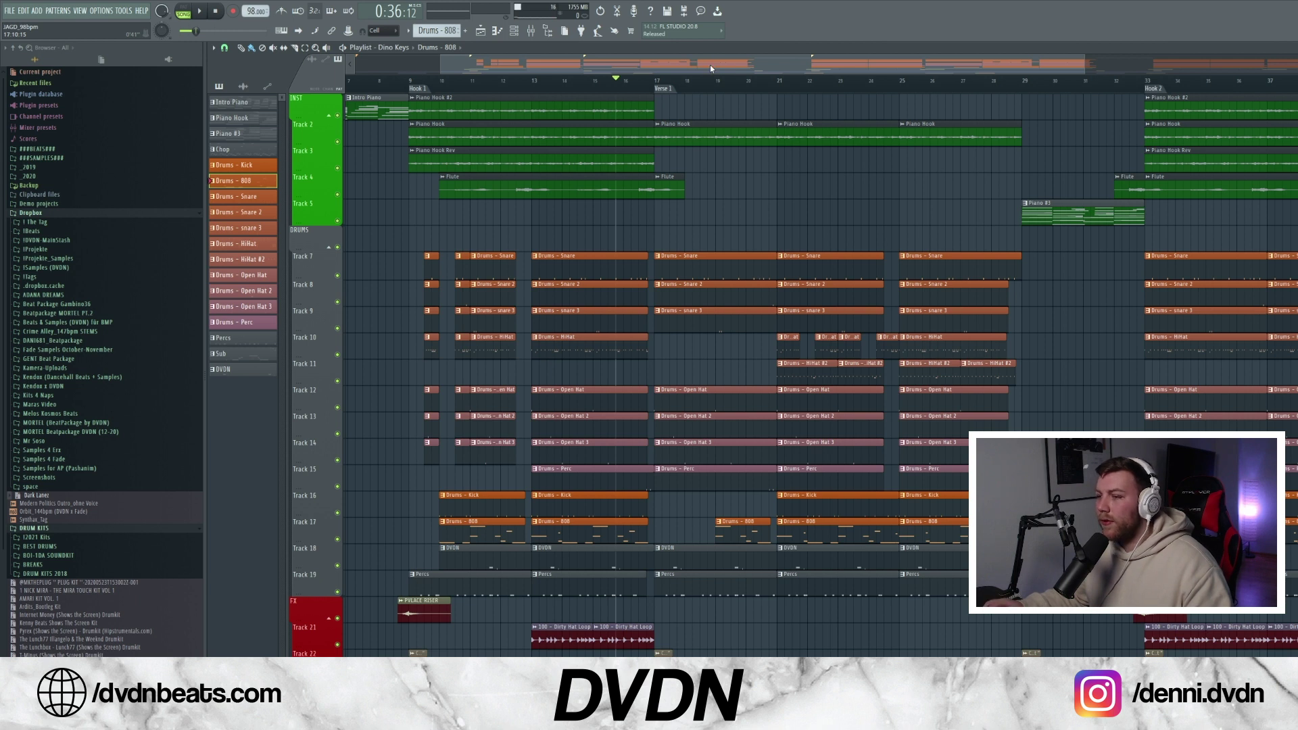
pyautogui.scroll(-1, 710, 65)
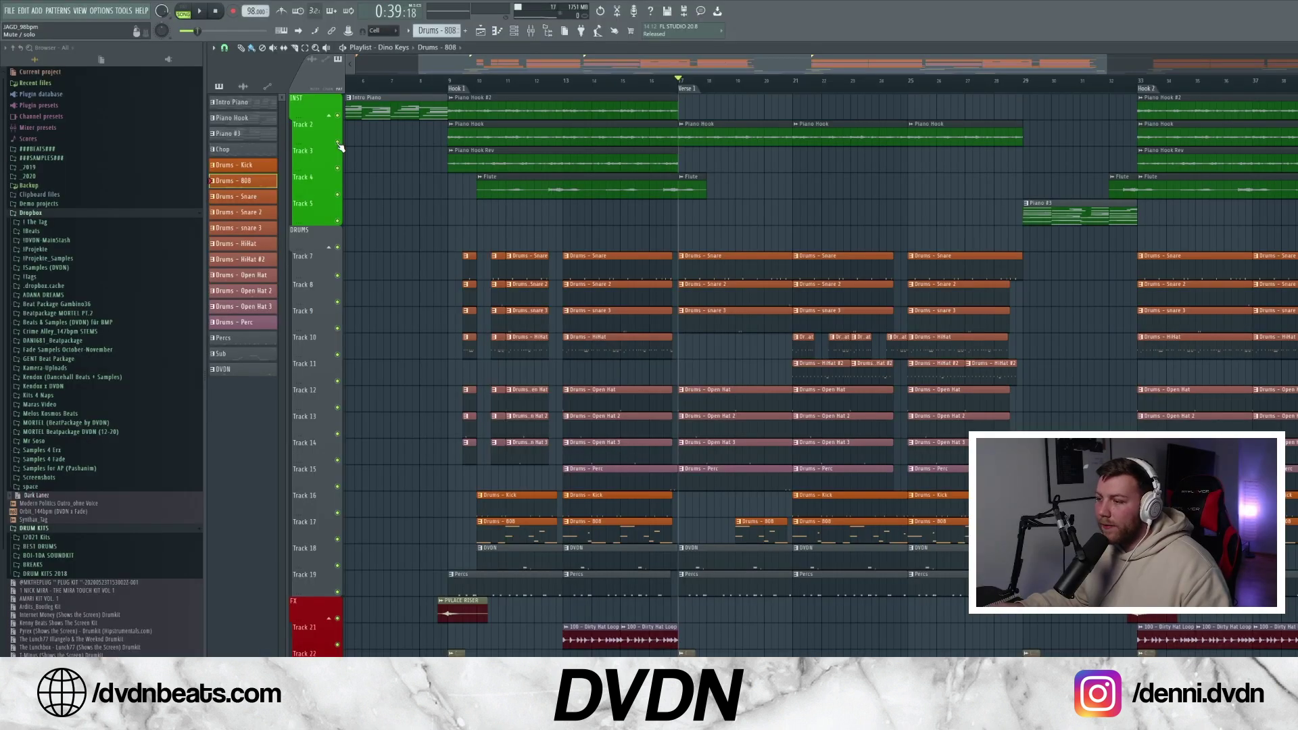
pyautogui.click(803, 87)
pyautogui.press('space')
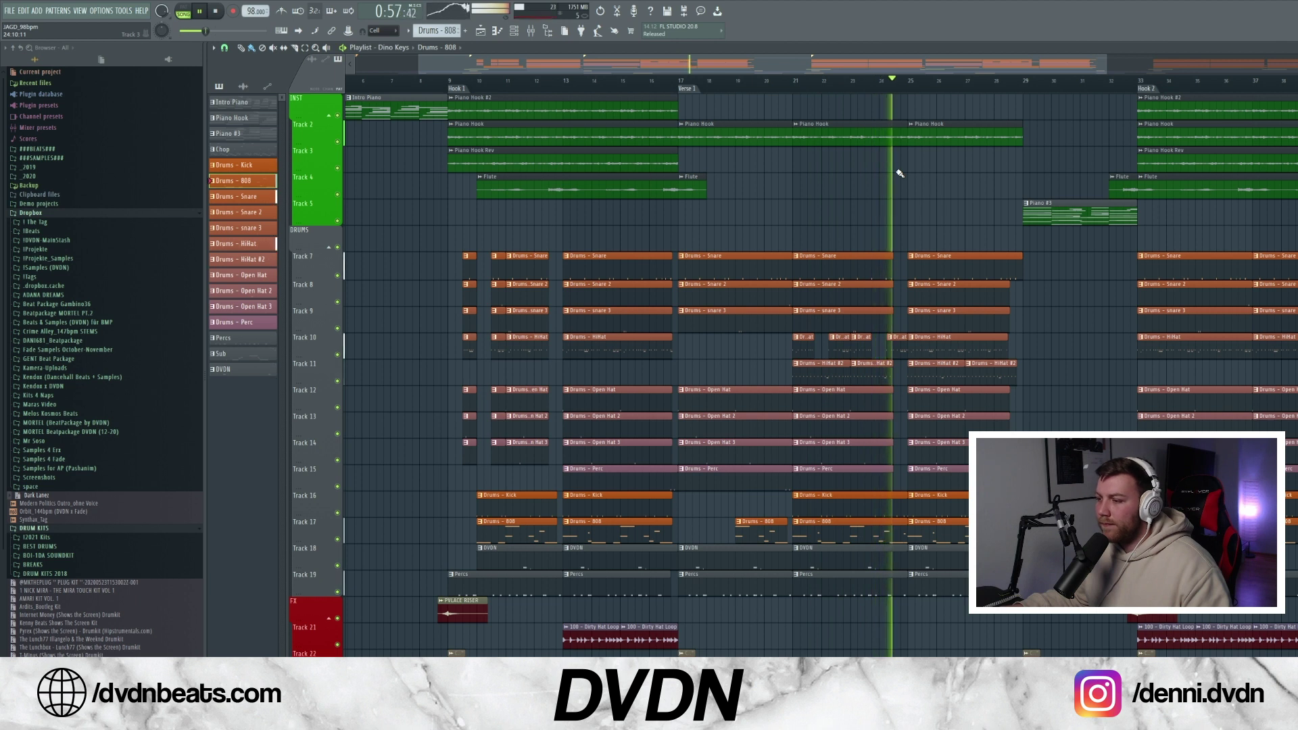
pyautogui.press('space')
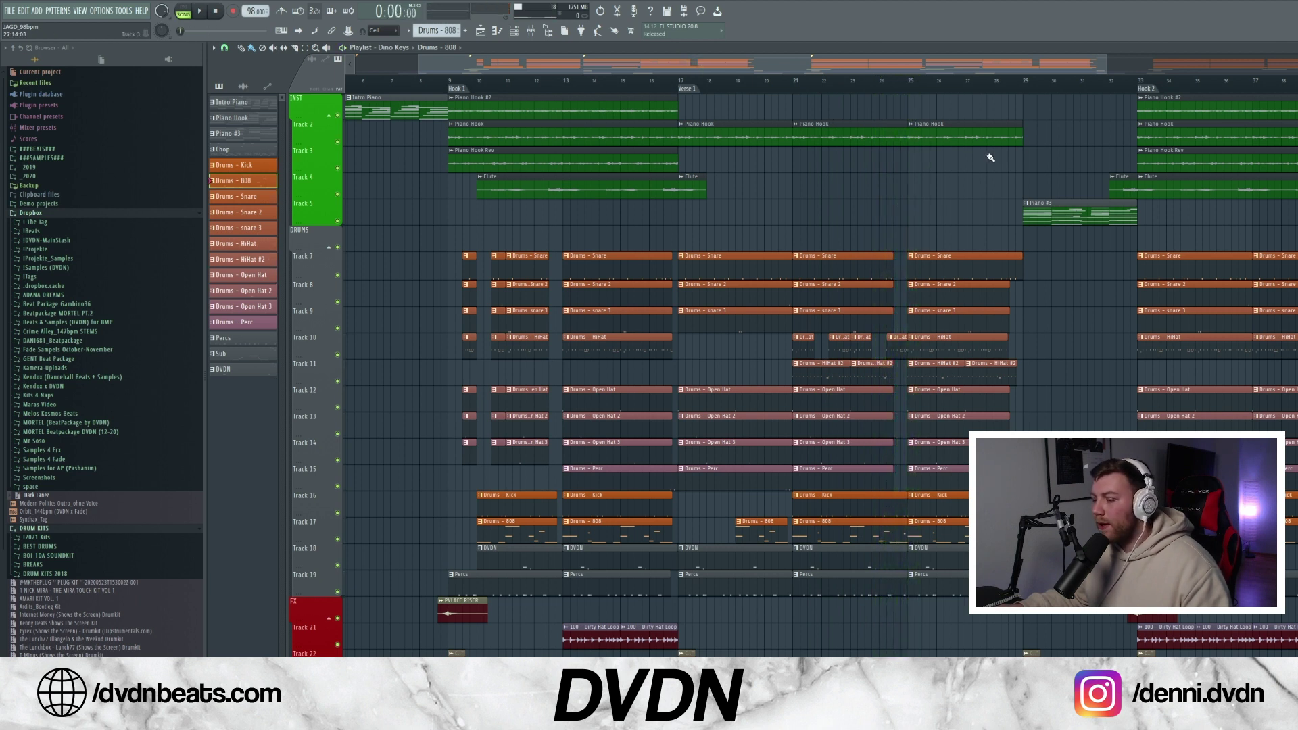
# Play the Piano #3 break between Verse 1 and Hook 2 from bar 29, stopping before Hook 2.
pyautogui.scroll(-3, 973, 168)
pyautogui.scroll(3, 971, 169)
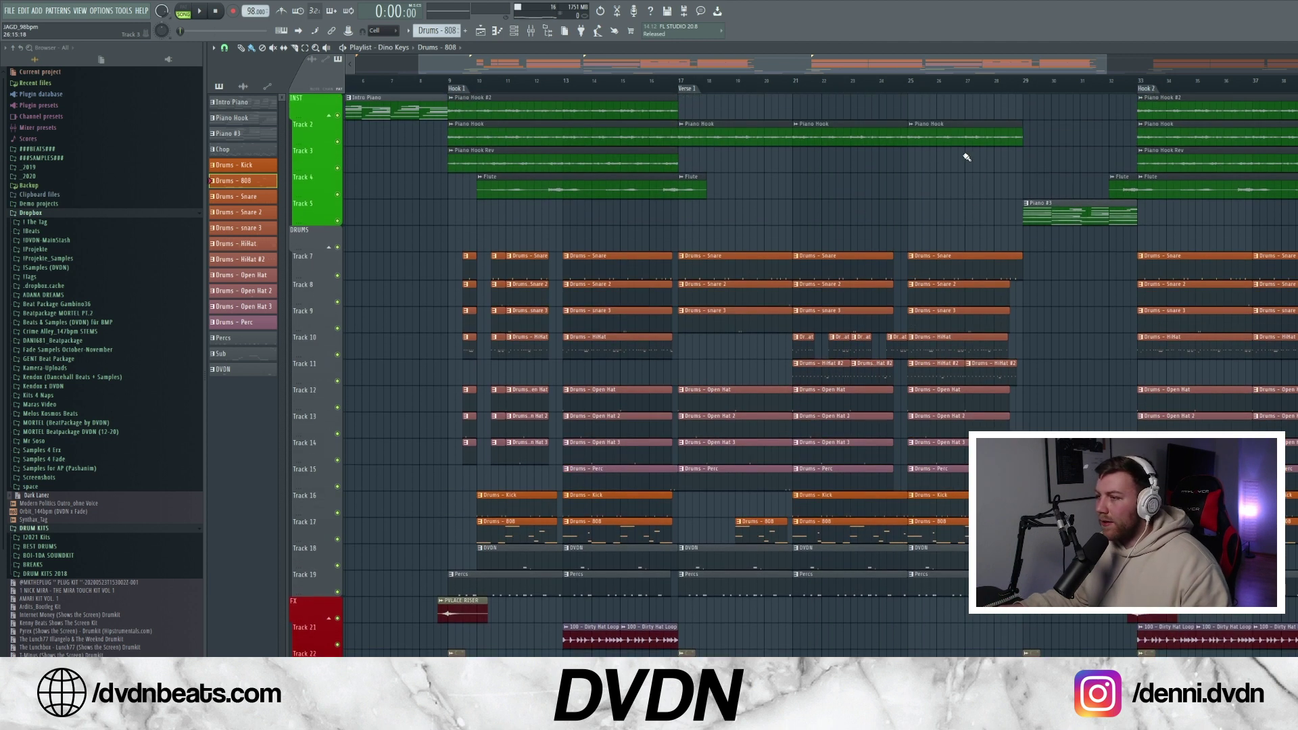
pyautogui.scroll(-3, 925, 70)
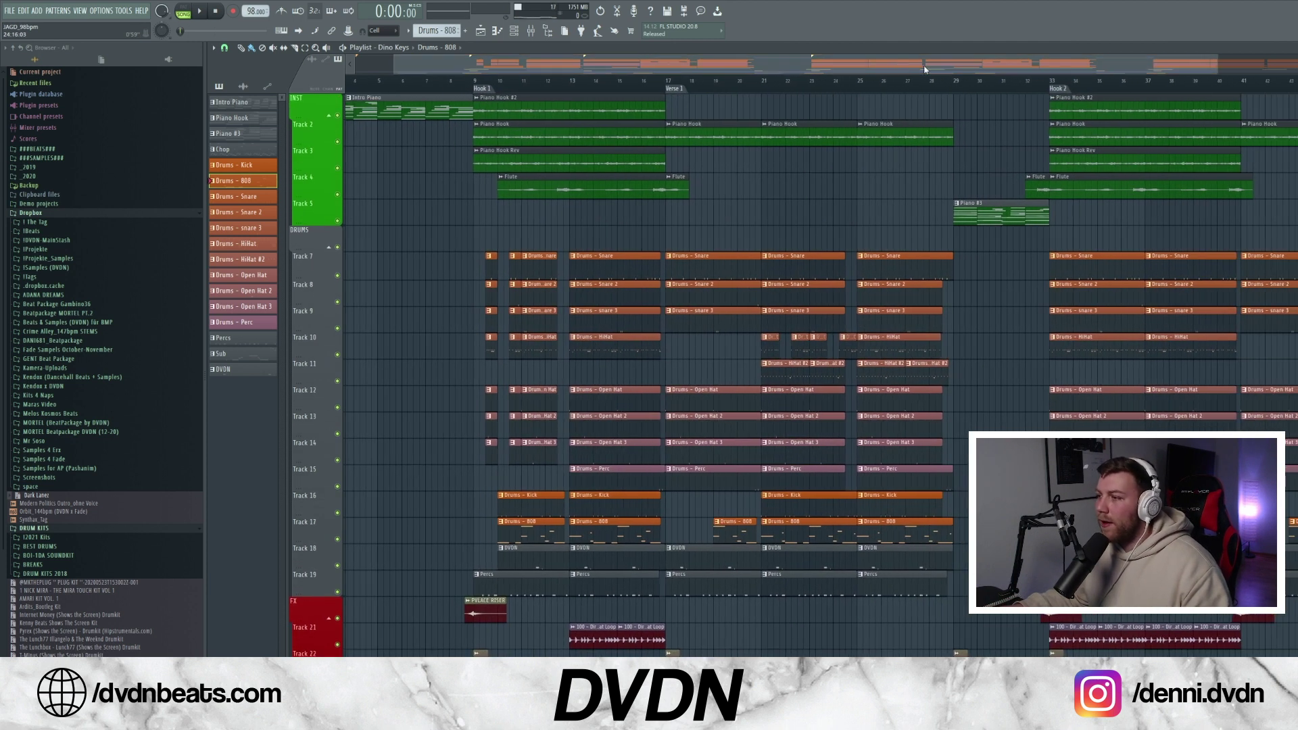
pyautogui.click(954, 81)
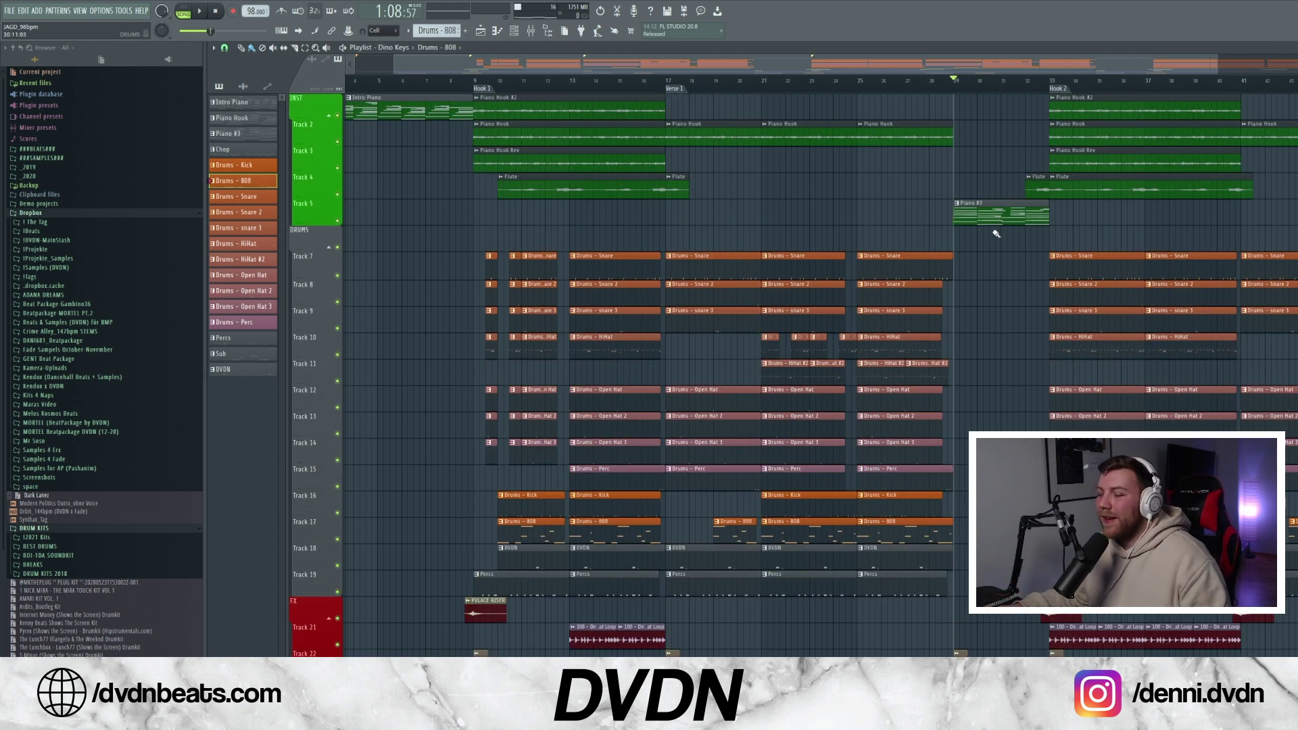
pyautogui.scroll(-2, 996, 293)
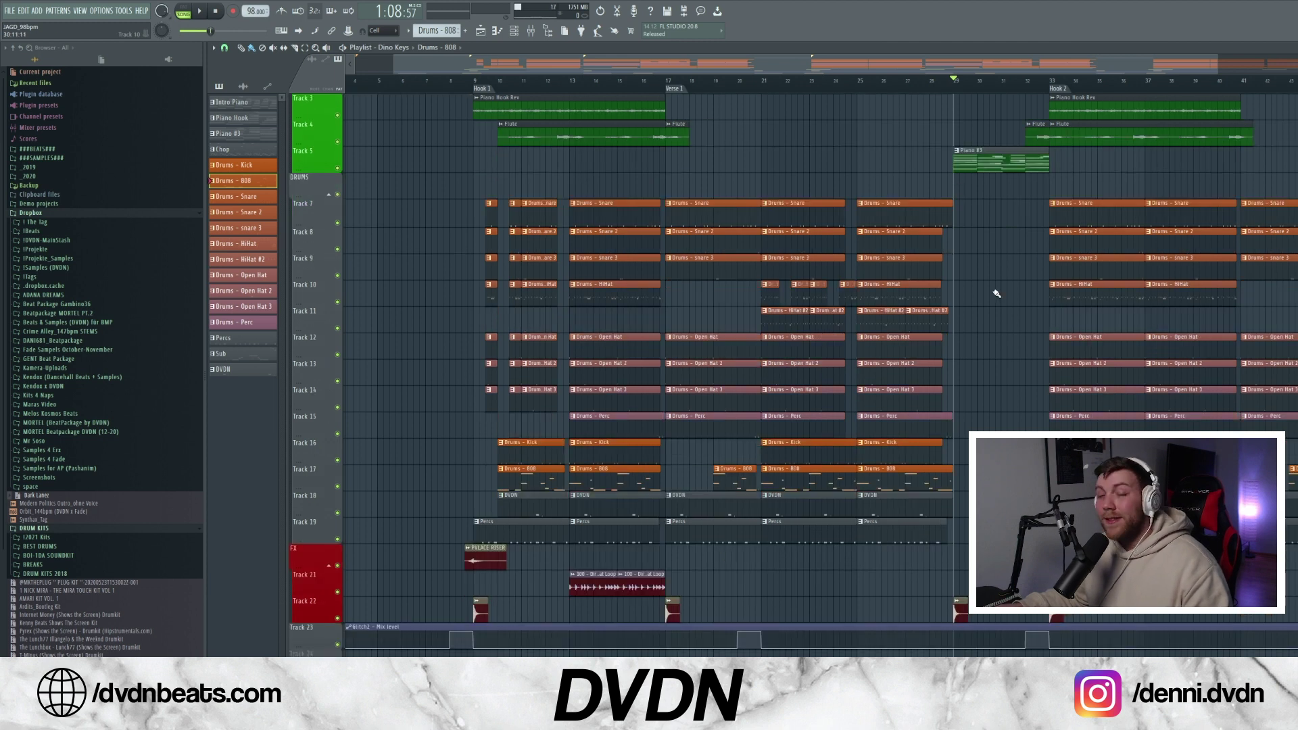
pyautogui.scroll(2, 996, 293)
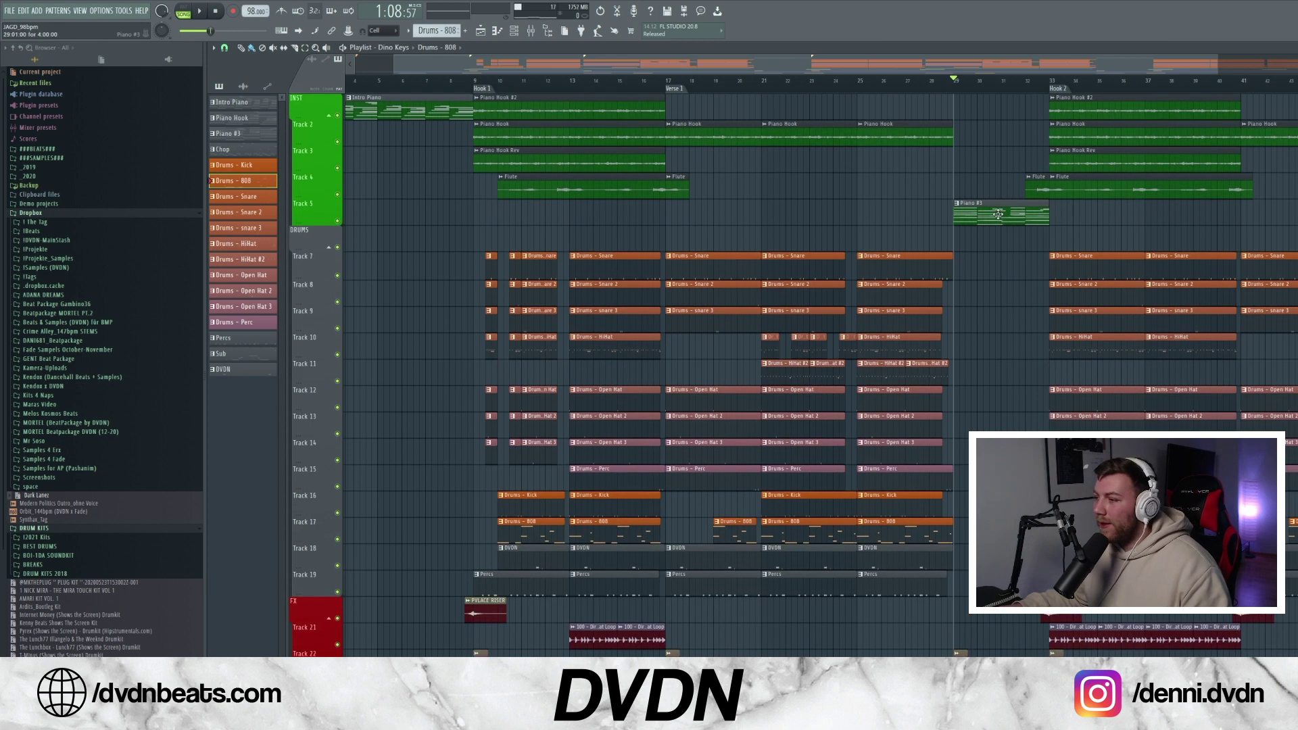
pyautogui.scroll(-2, 988, 289)
pyautogui.press('space')
pyautogui.scroll(2, 989, 290)
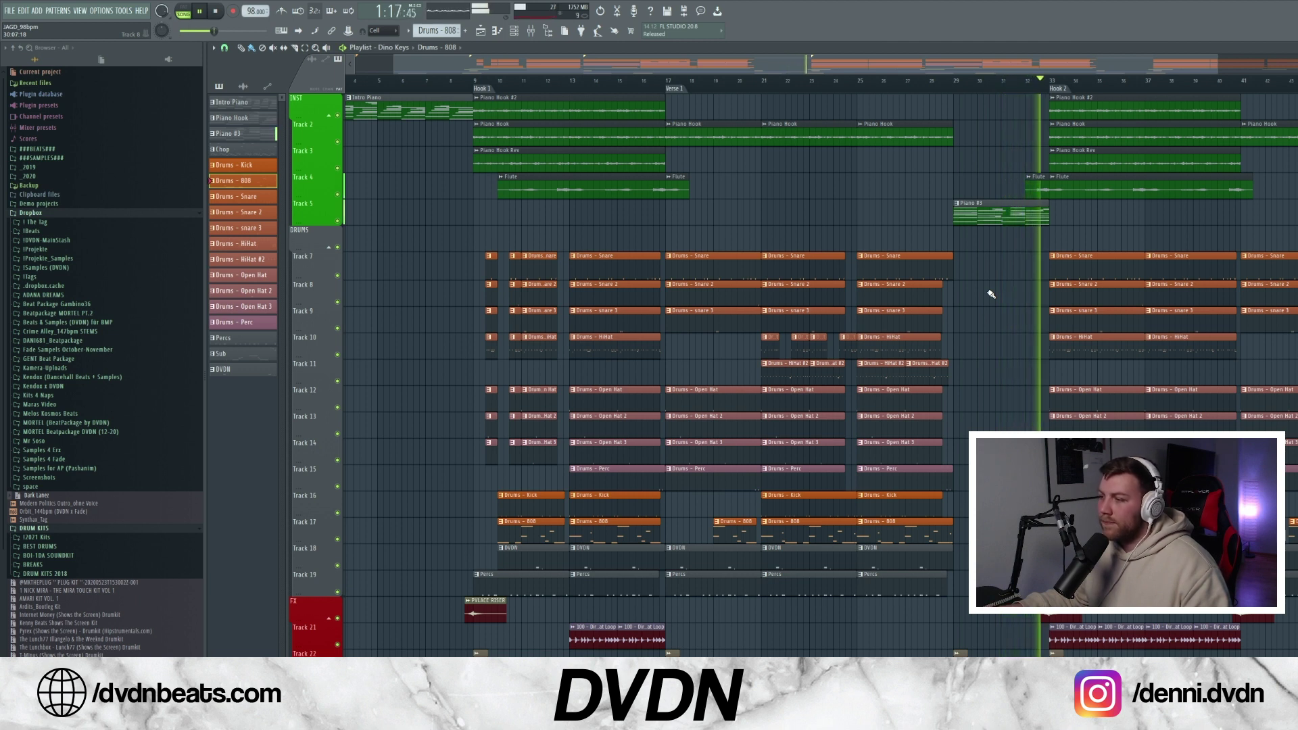
pyautogui.press('space')
# Solo the FX track and play its PALACE RISER clip at the transition into Hook 2.
pyautogui.scroll(-5, 993, 290)
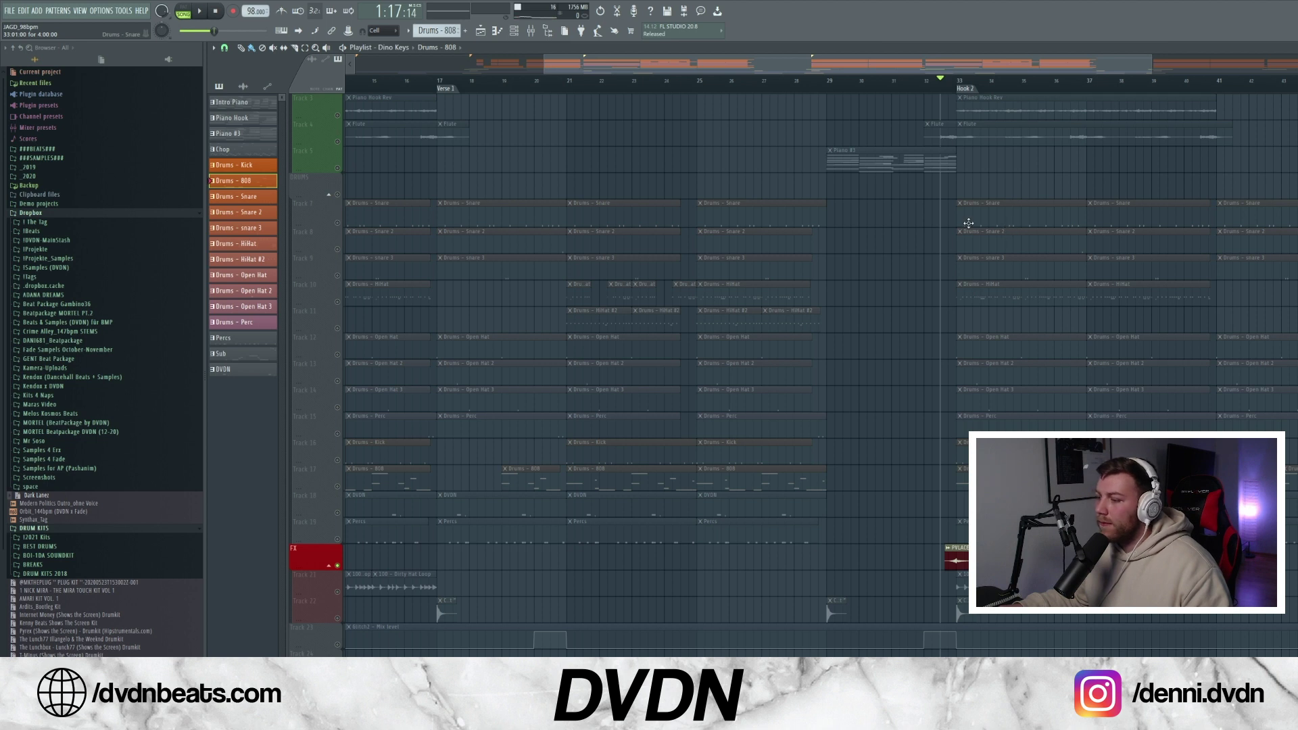
pyautogui.press('space')
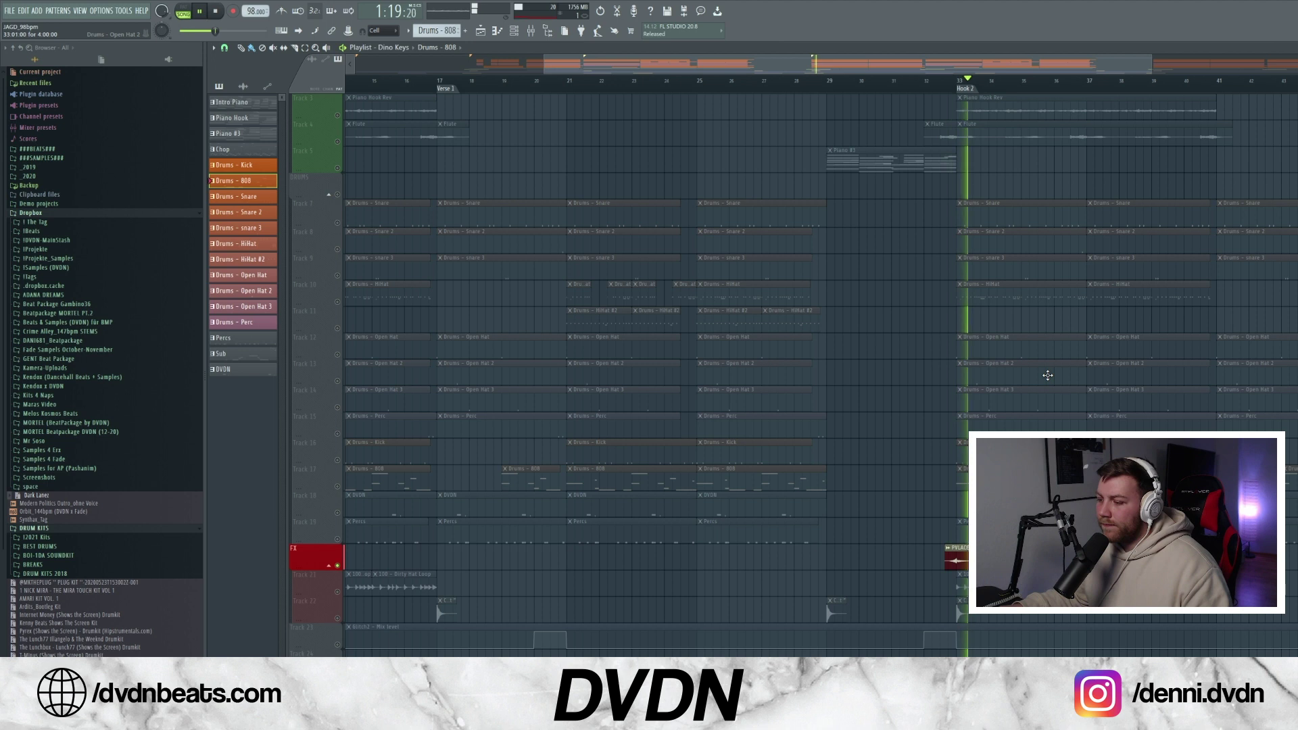
pyautogui.press('space')
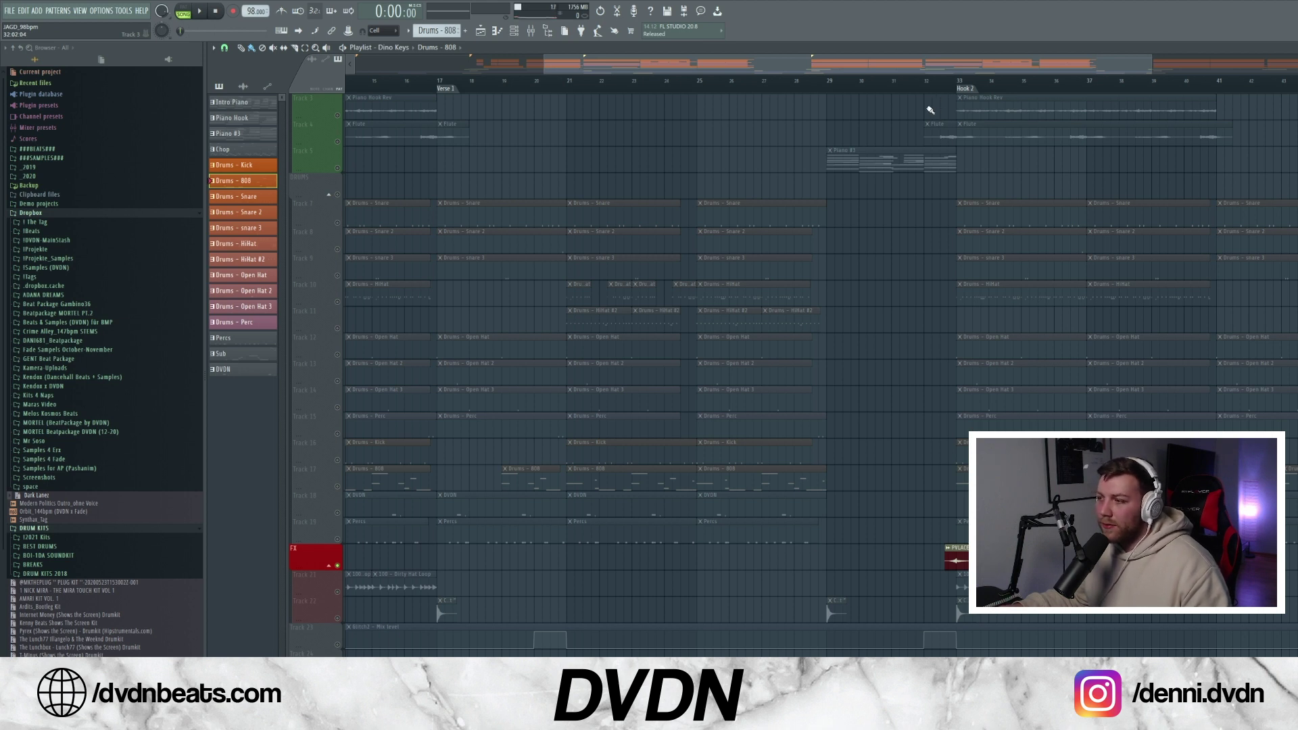
# Unmute Track 22 and play its effect clip together with the riser at the start of Hook 2.
pyautogui.scroll(-3, 915, 266)
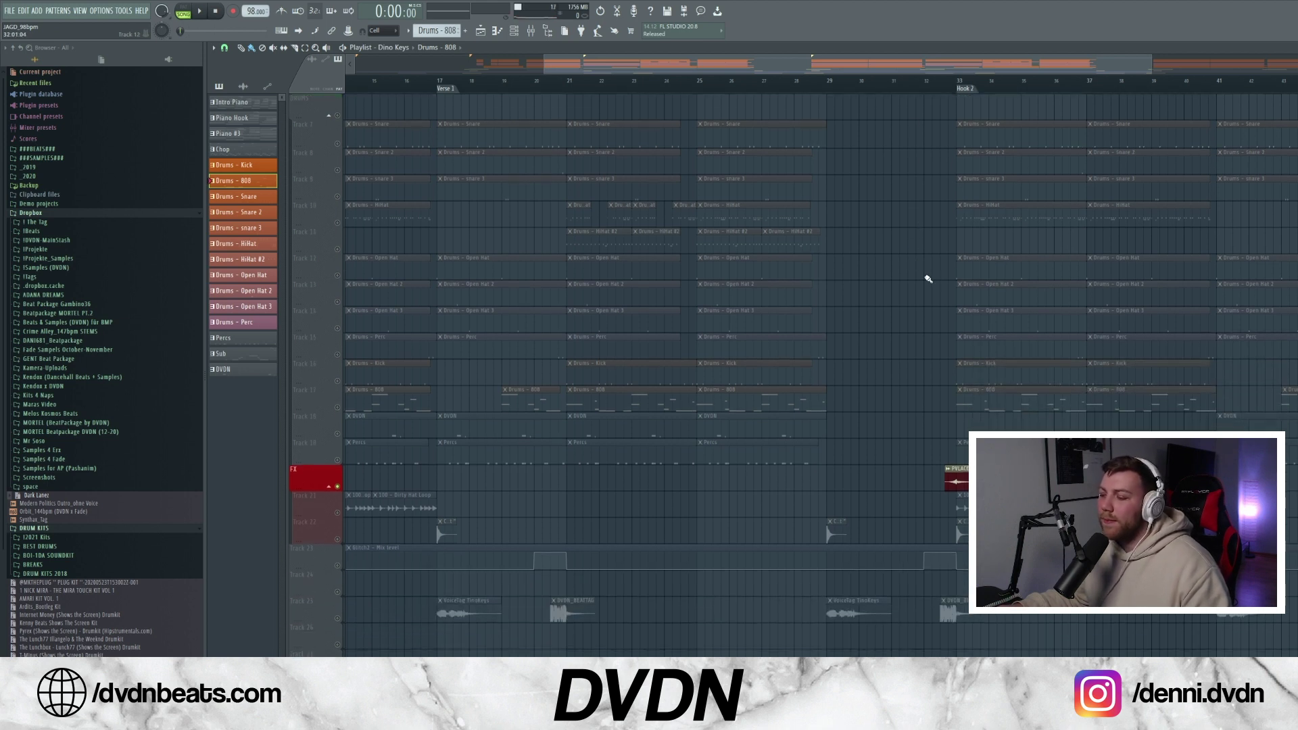
pyautogui.click(344, 540)
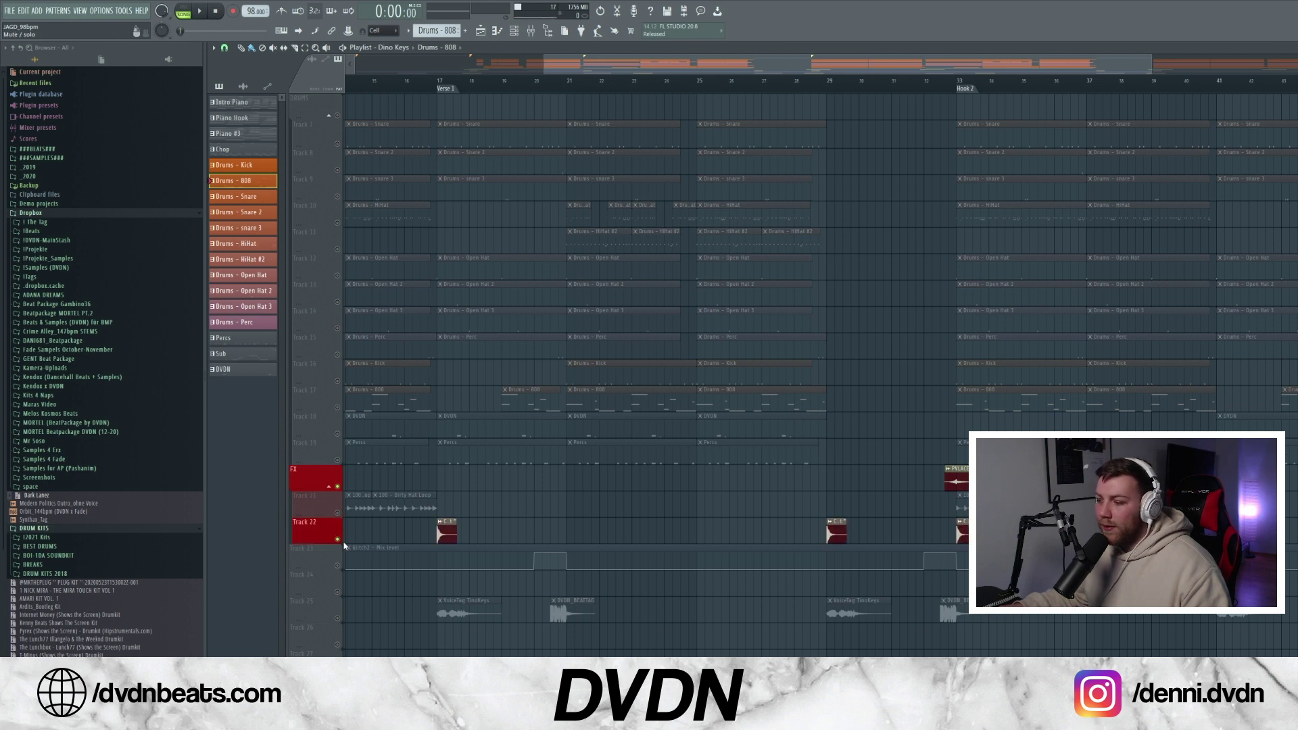
pyautogui.click(949, 79)
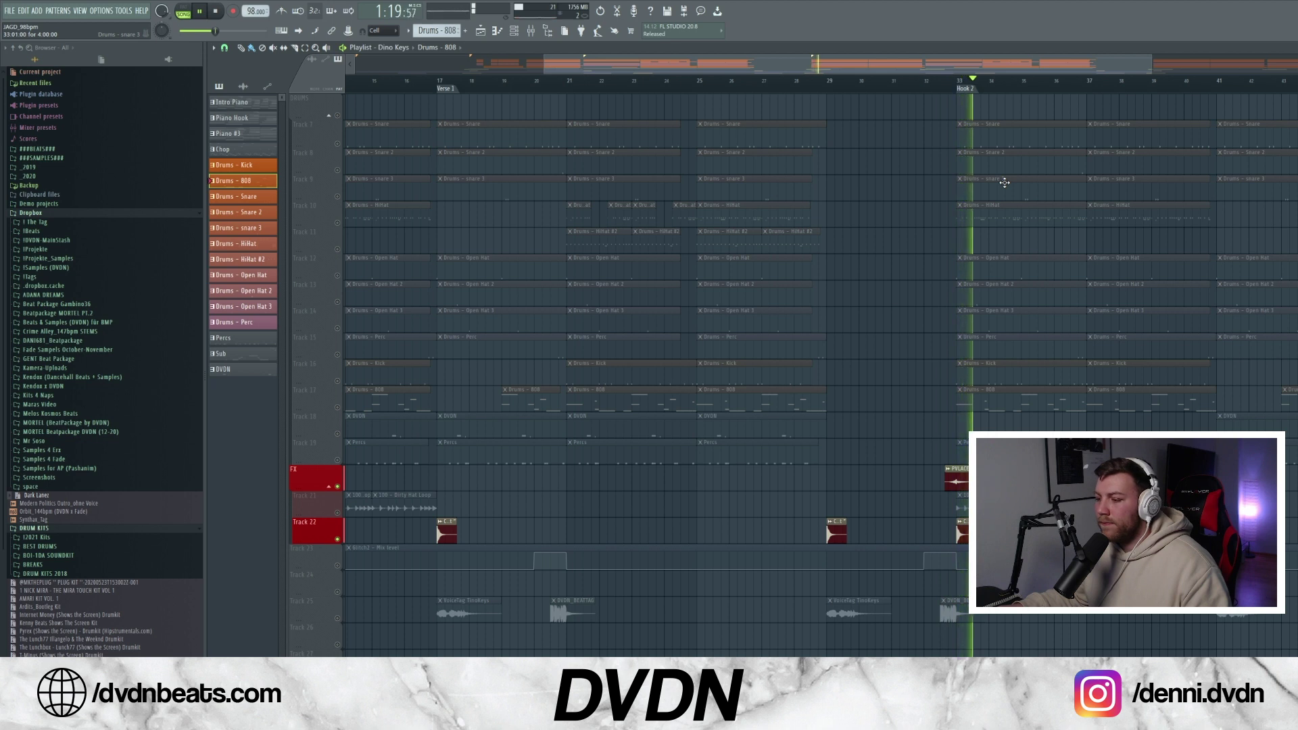
pyautogui.press('space')
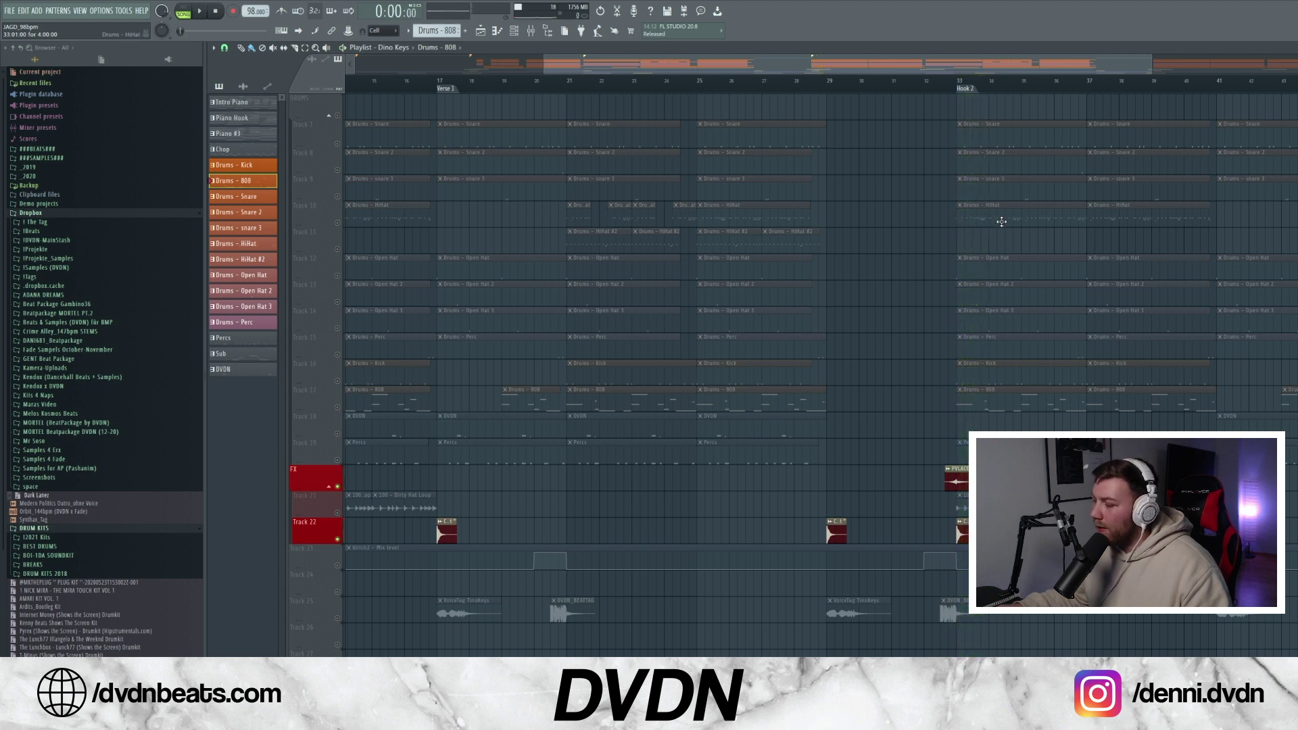
# Unmute all playlist tracks again and review the whole song arrangement from the intro through the last section.
pyautogui.scroll(5, 1019, 364)
pyautogui.scroll(-2, 865, 75)
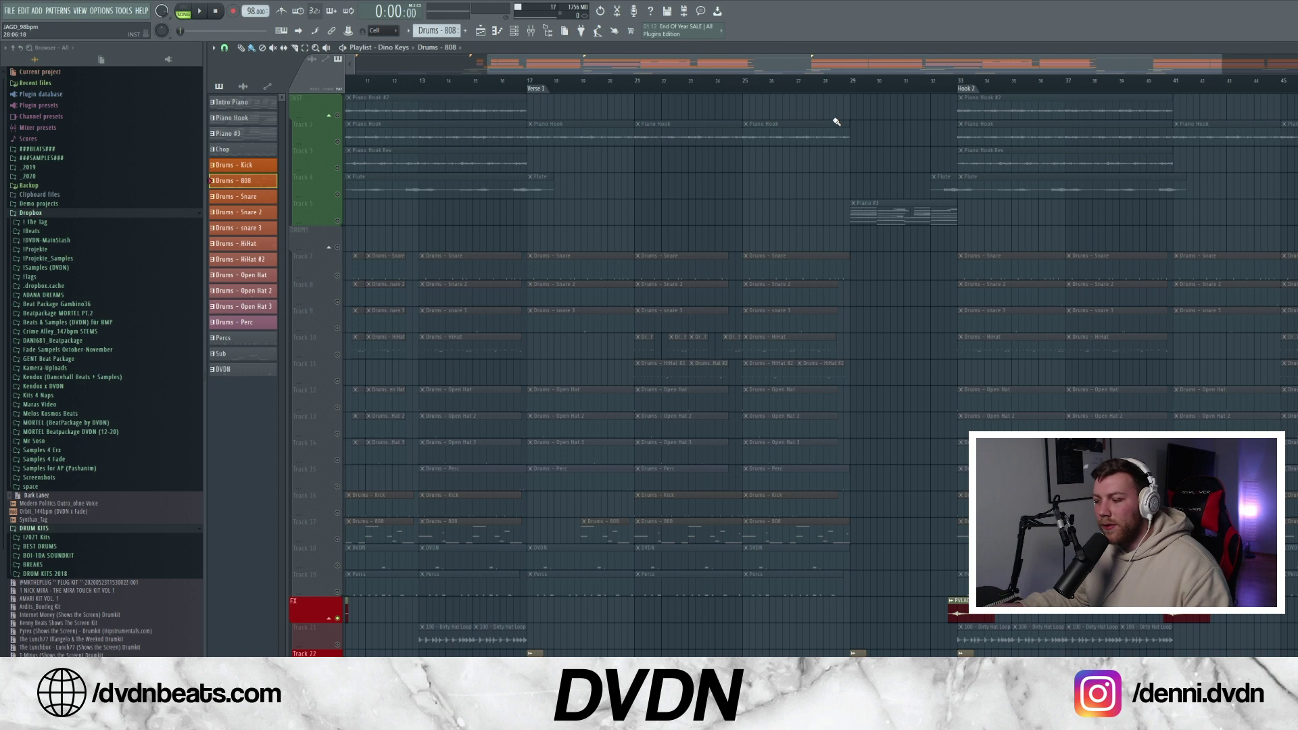
pyautogui.scroll(-2, 854, 64)
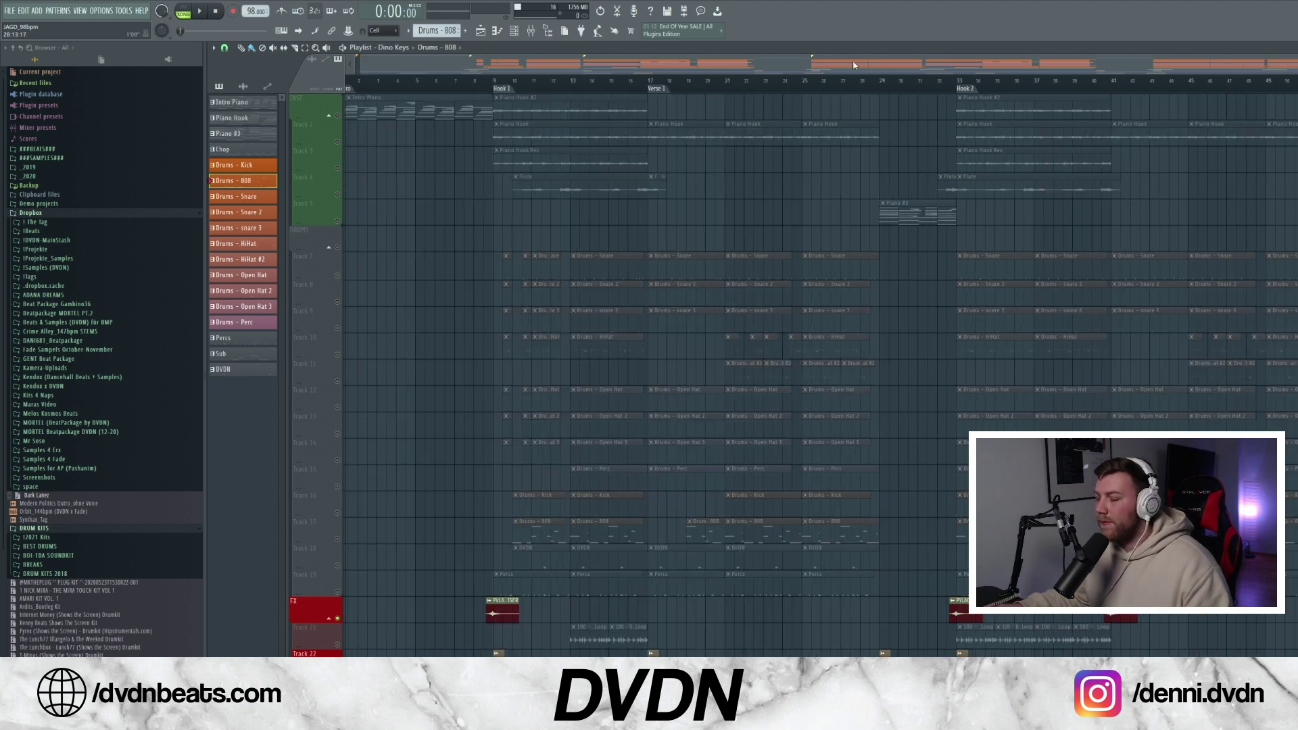
pyautogui.scroll(-1, 865, 64)
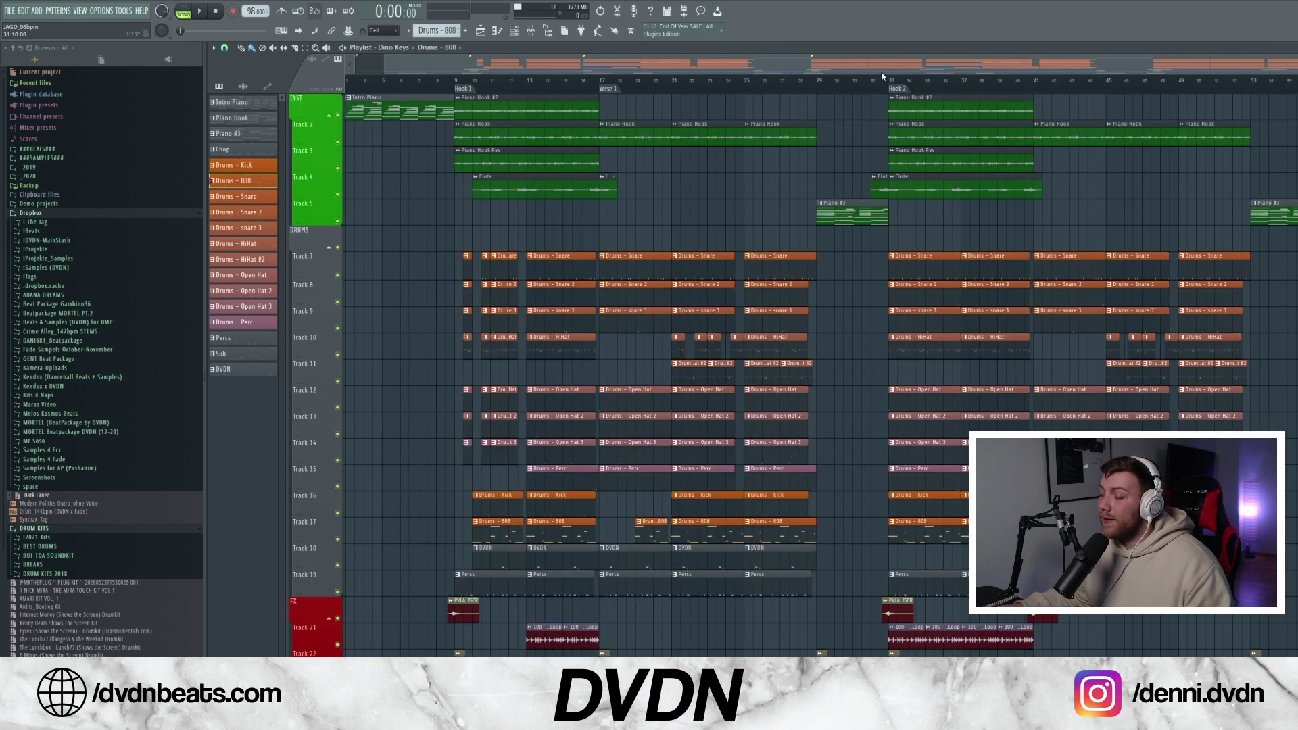
pyautogui.scroll(-3, 890, 62)
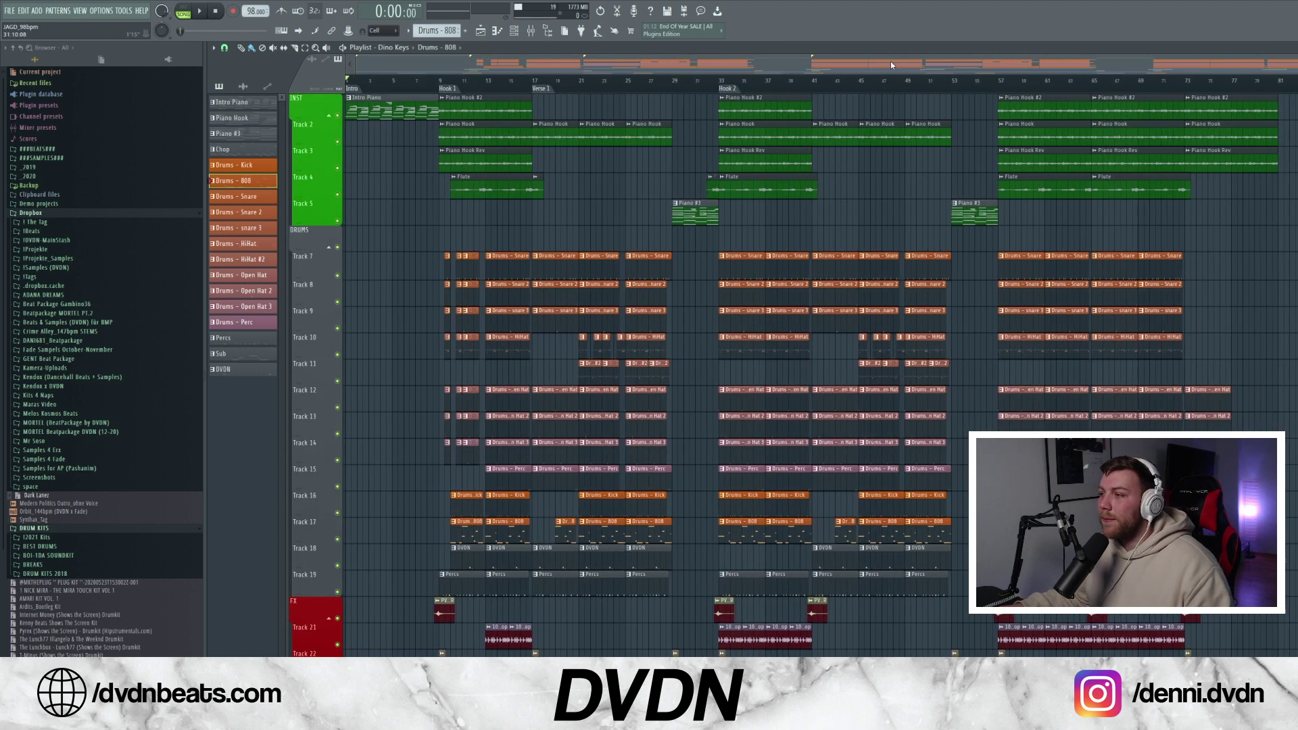
pyautogui.scroll(2, 557, 68)
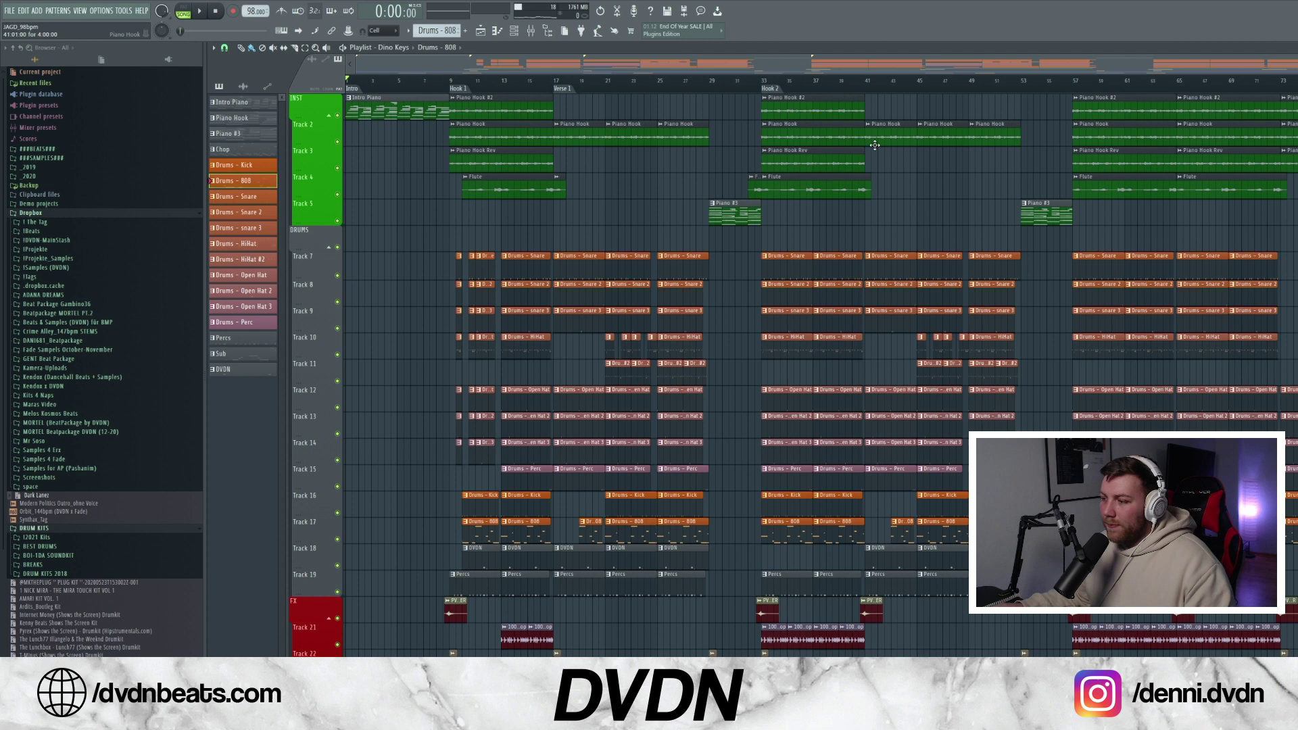
pyautogui.scroll(-1, 864, 65)
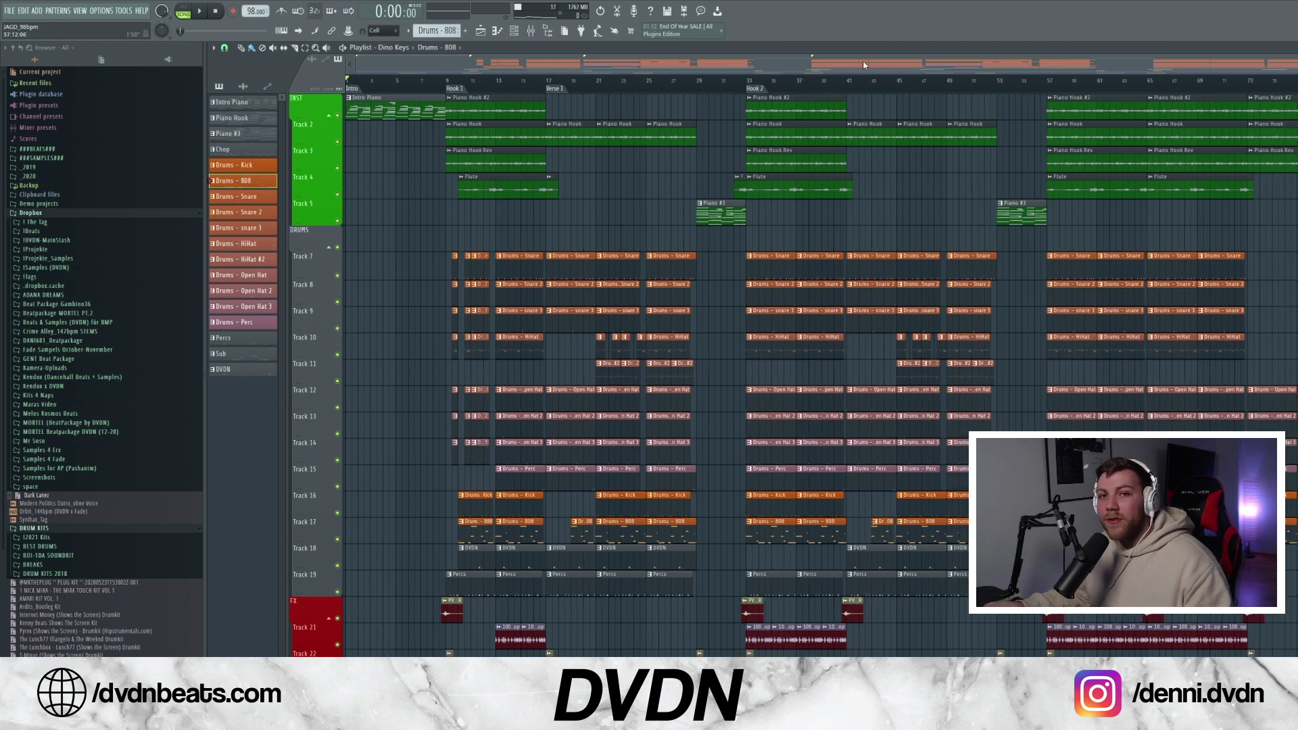